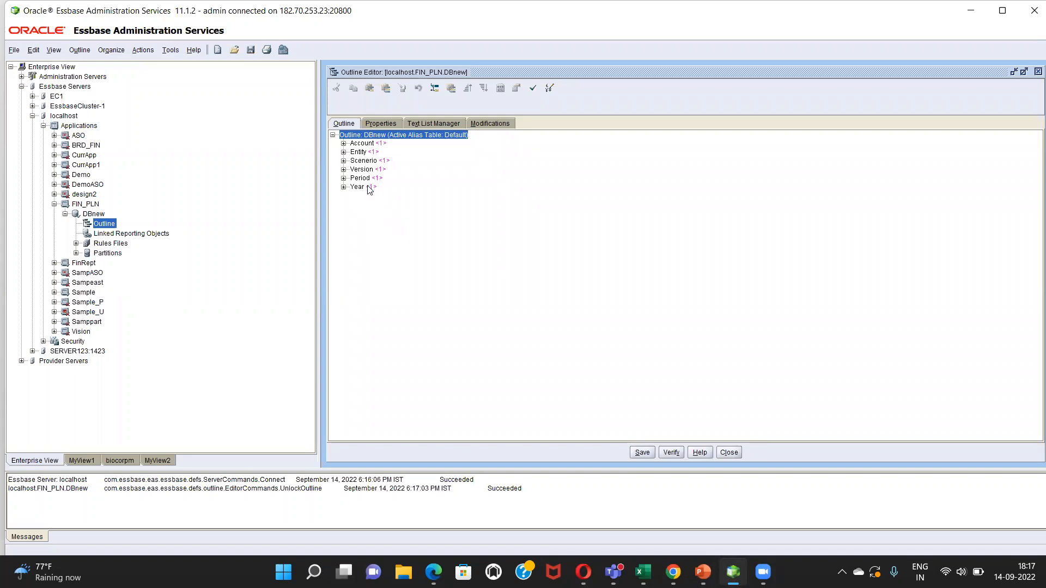
# Select the Account dimension in the open FIN_PLN.DBnew outline
pyautogui.click(360, 144)
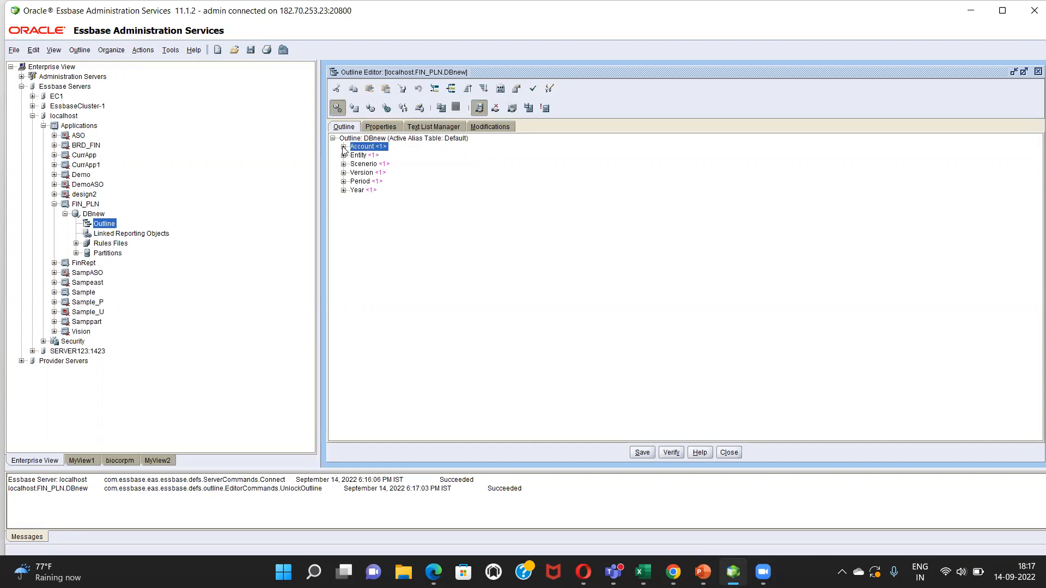
# Expand Account from INCOME STATEMENT down to OTHER REVENUE to list accounts 45000–45330
pyautogui.click(343, 147)
pyautogui.click(354, 156)
pyautogui.click(365, 164)
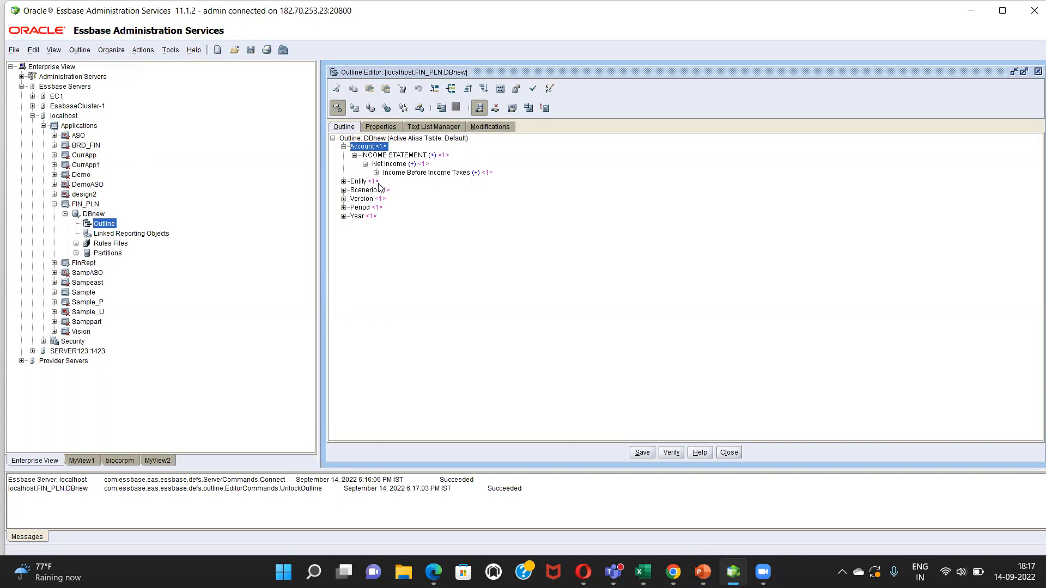
pyautogui.click(376, 172)
pyautogui.click(387, 181)
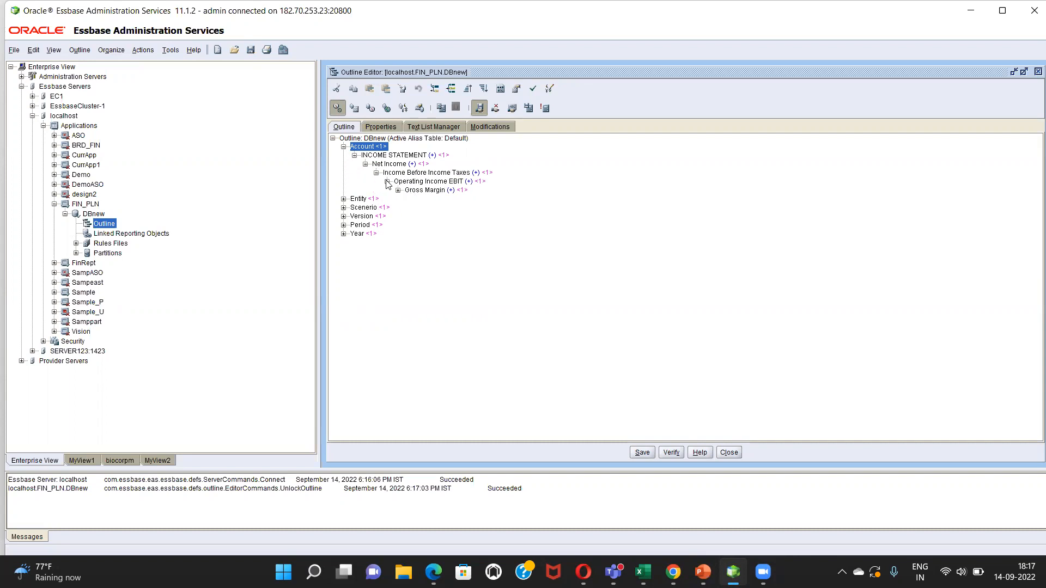
pyautogui.click(398, 190)
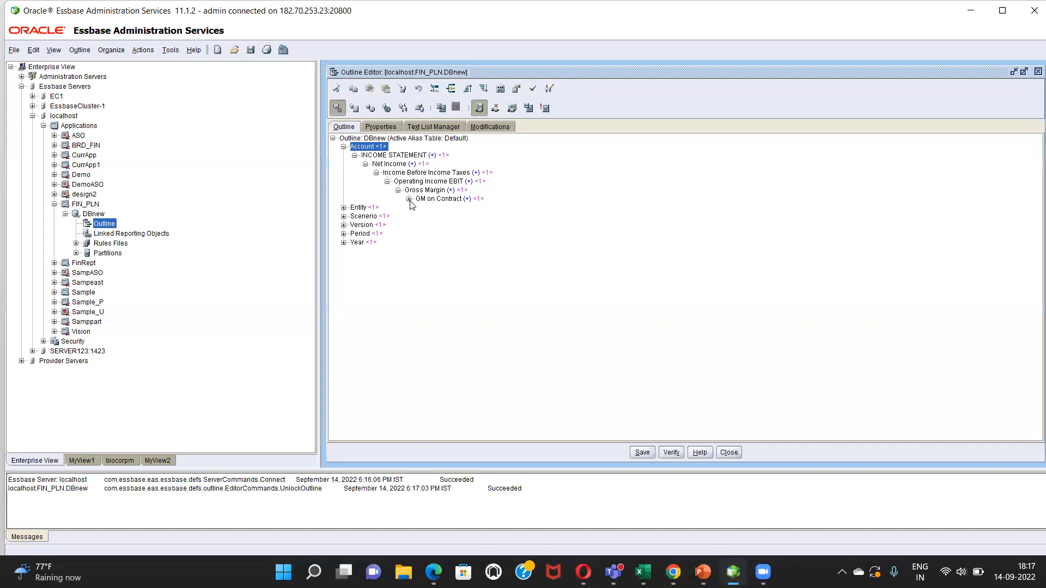
pyautogui.click(409, 200)
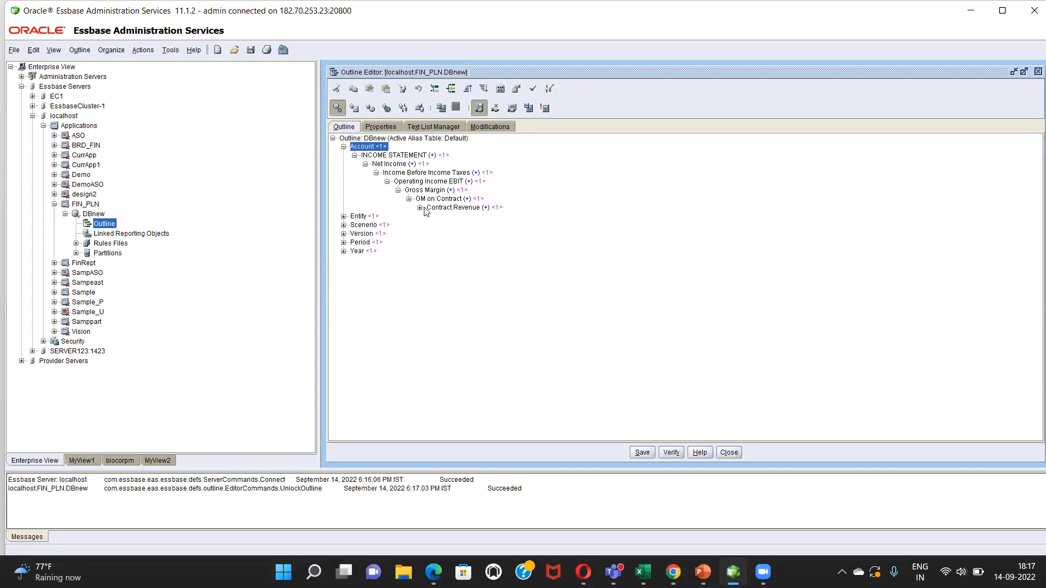
pyautogui.click(420, 209)
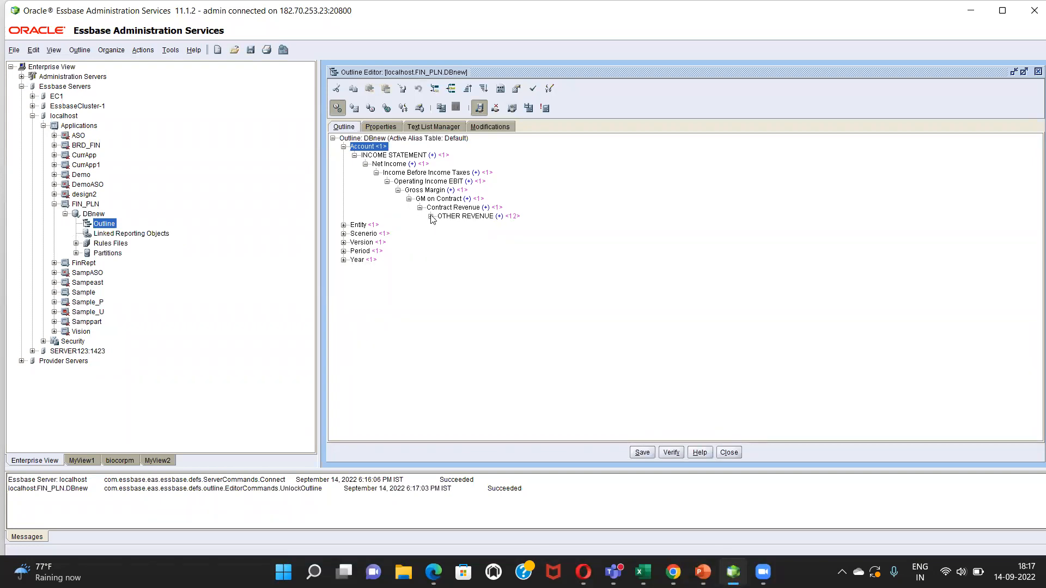
pyautogui.click(431, 217)
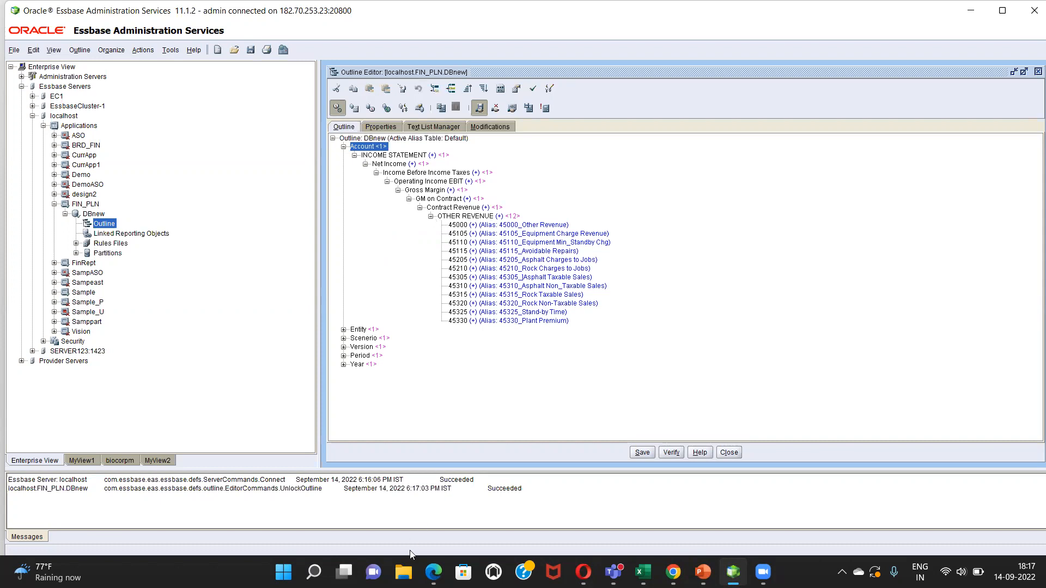
pyautogui.click(403, 572)
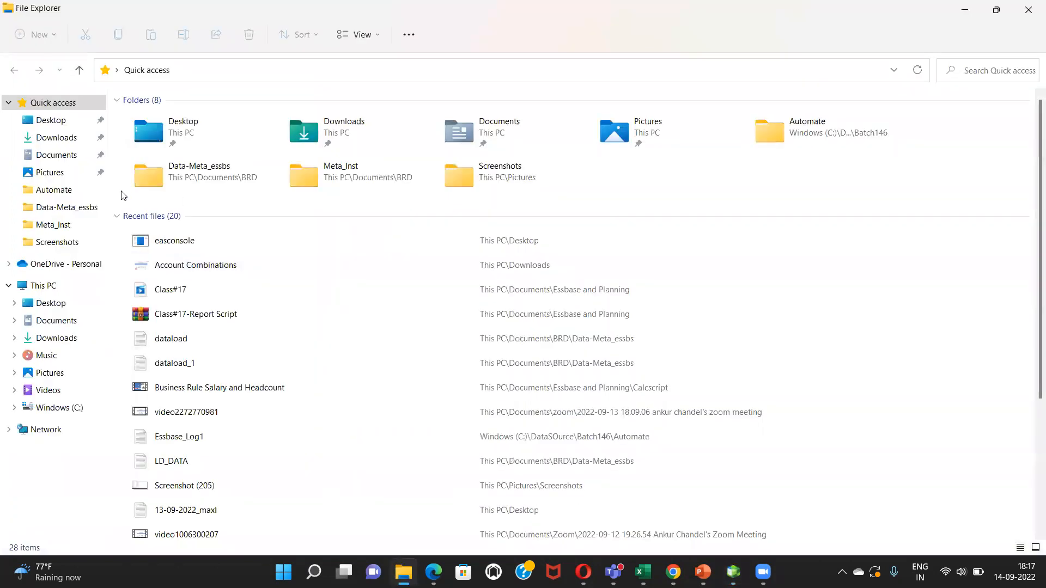
# Open dataload from Documents > BRD > Data-Meta_essbs in Notepad, placed beside the Essbase console
pyautogui.click(56, 156)
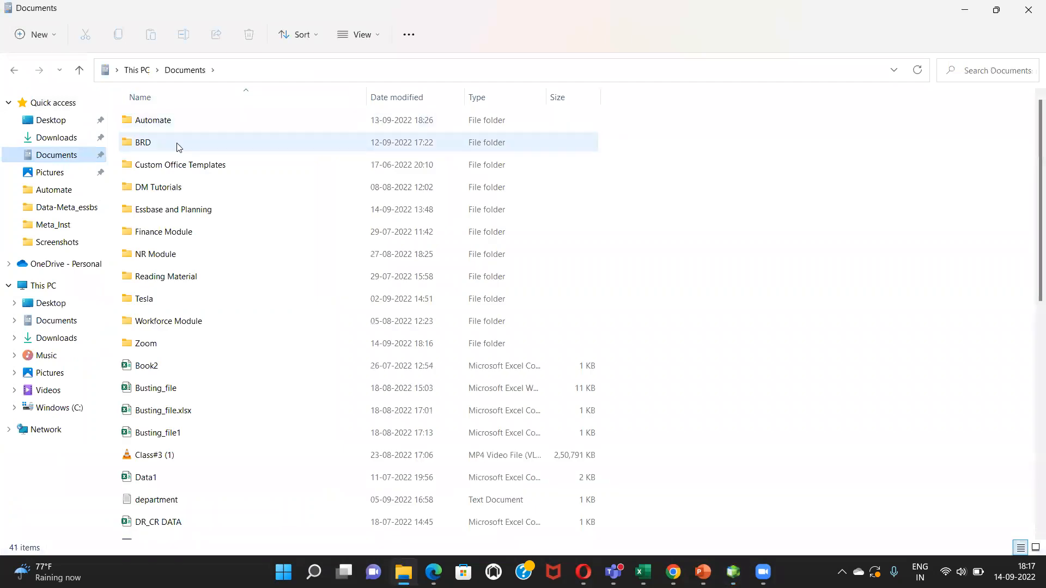
pyautogui.doubleClick(172, 142)
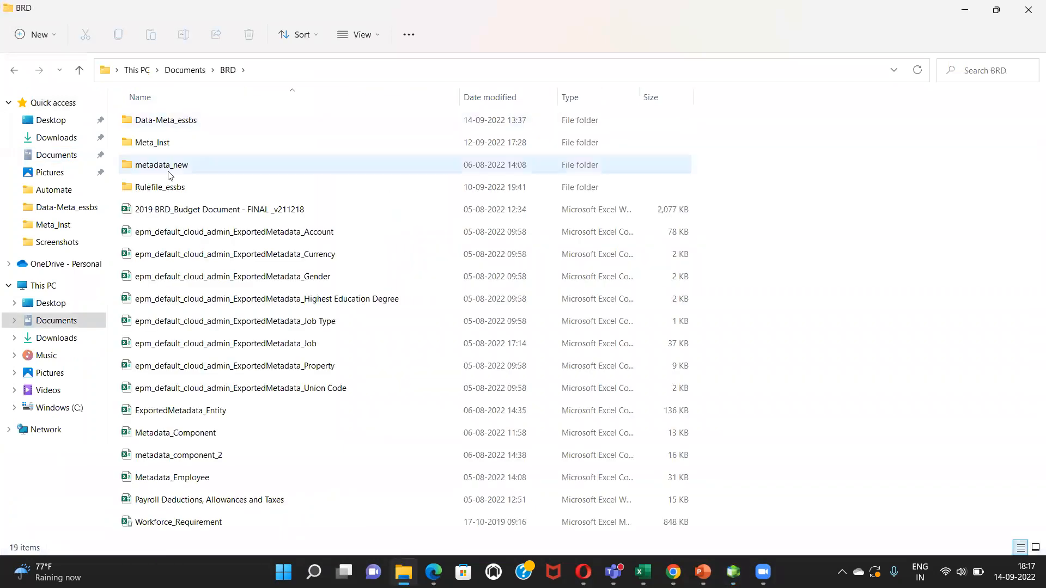
pyautogui.doubleClick(173, 120)
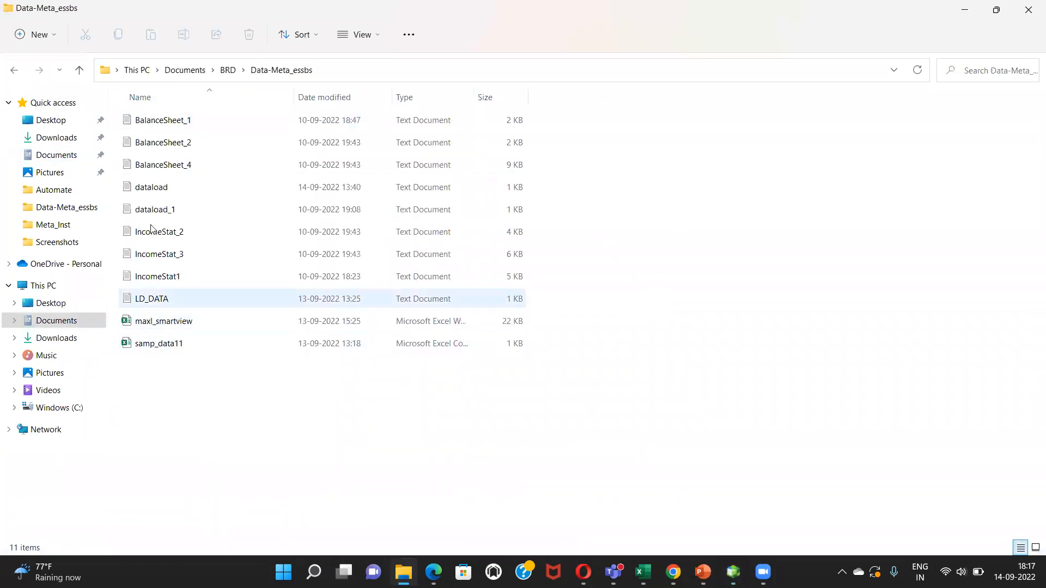
pyautogui.doubleClick(169, 187)
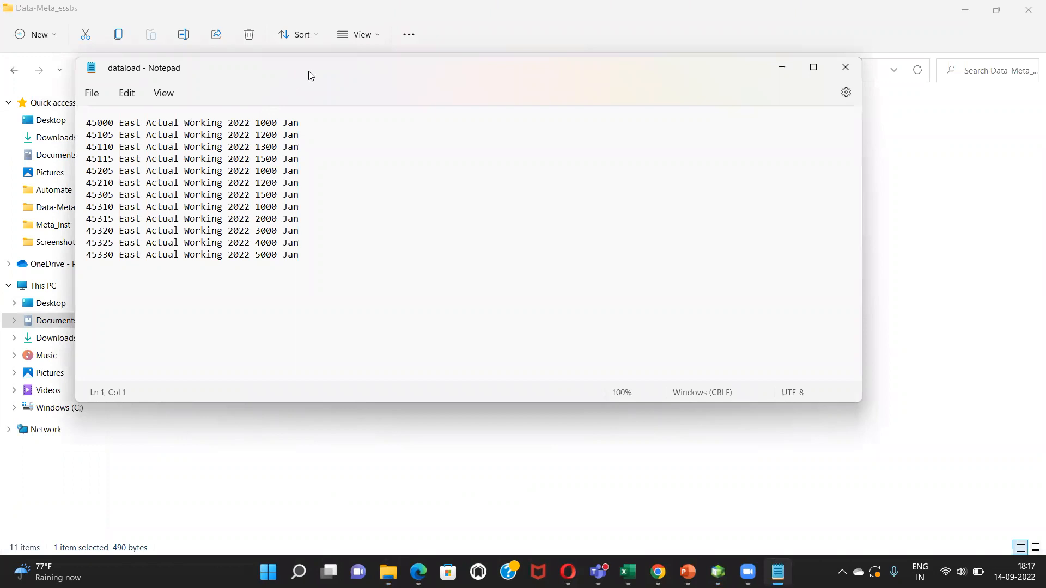
pyautogui.moveTo(289, 89); pyautogui.dragTo(489, 133)
pyautogui.click(719, 570)
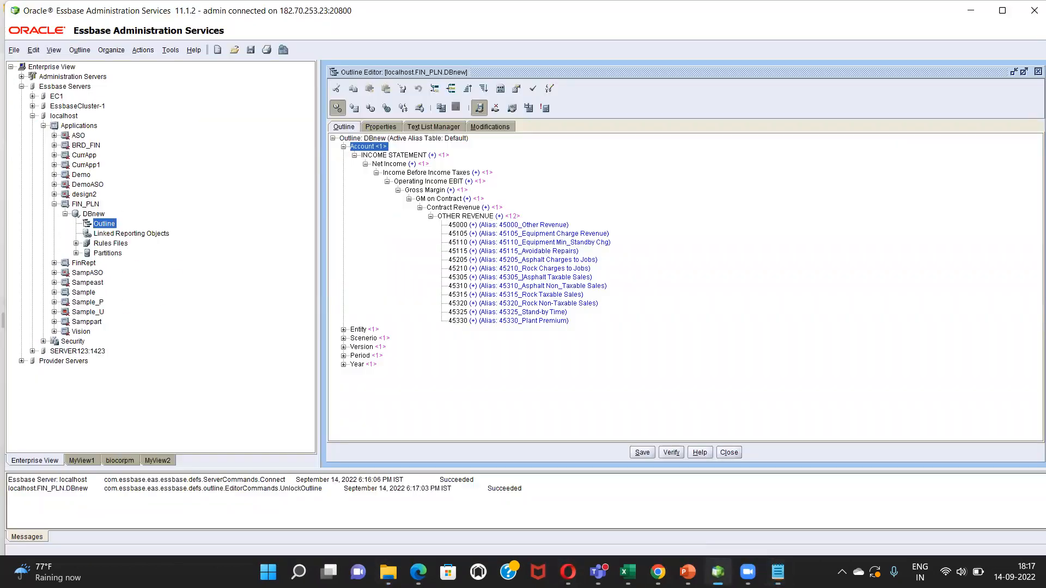
# Snap Essbase to the right half and Notepad to the left, collapsing the Account dimension
pyautogui.moveTo(992, 19)
pyautogui.click(949, 48)
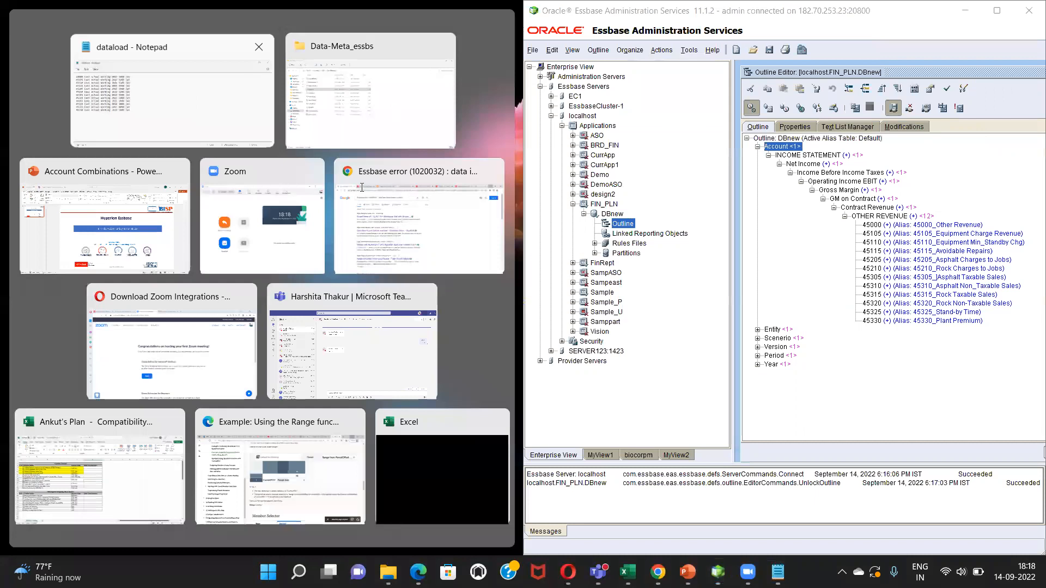
pyautogui.click(173, 98)
pyautogui.click(757, 147)
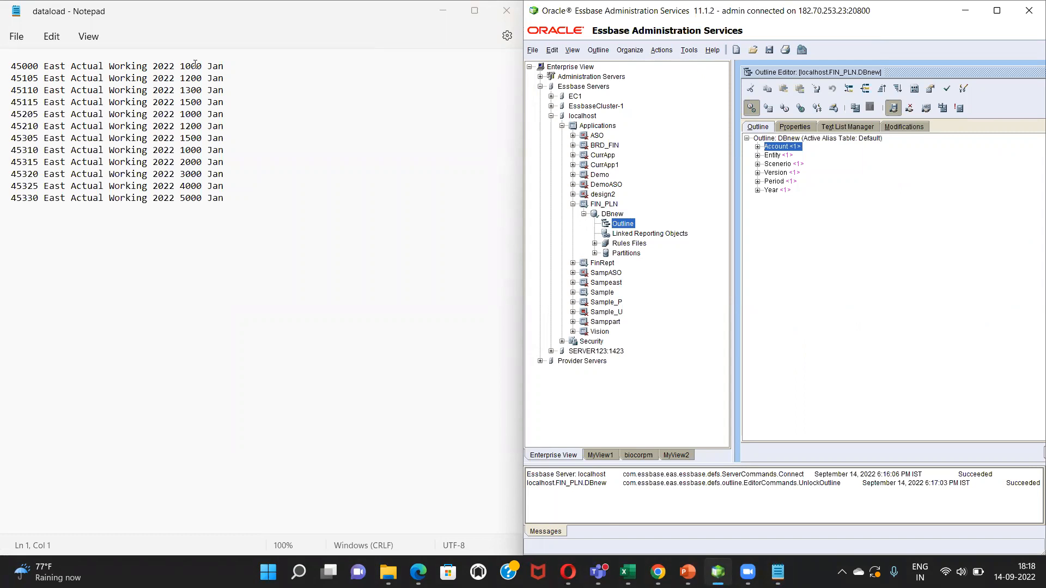
# Highlight the first four records' values, then close Notepad and maximize Essbase
pyautogui.moveTo(182, 65); pyautogui.dragTo(185, 103)
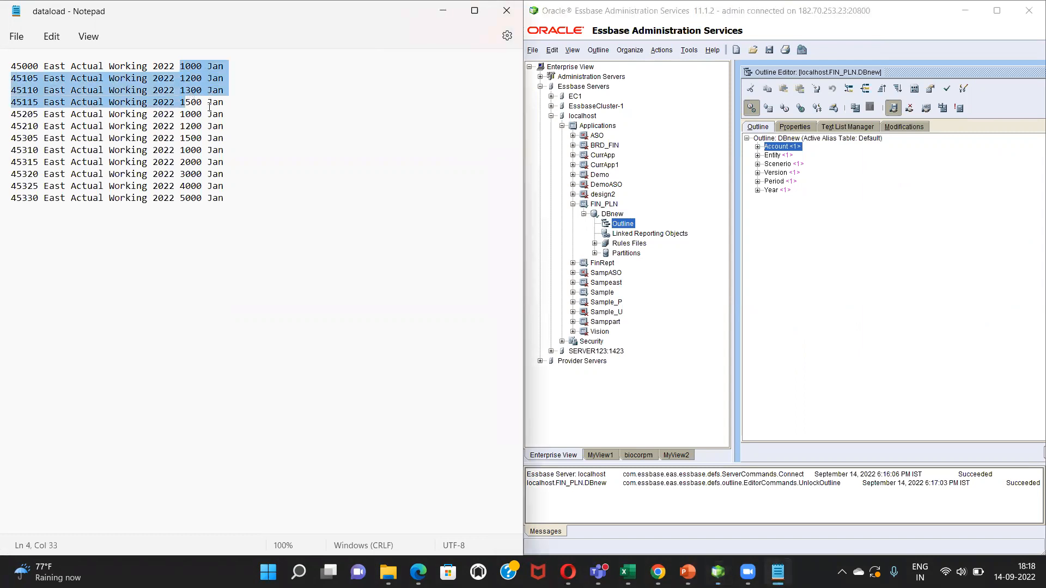
pyautogui.click(212, 79)
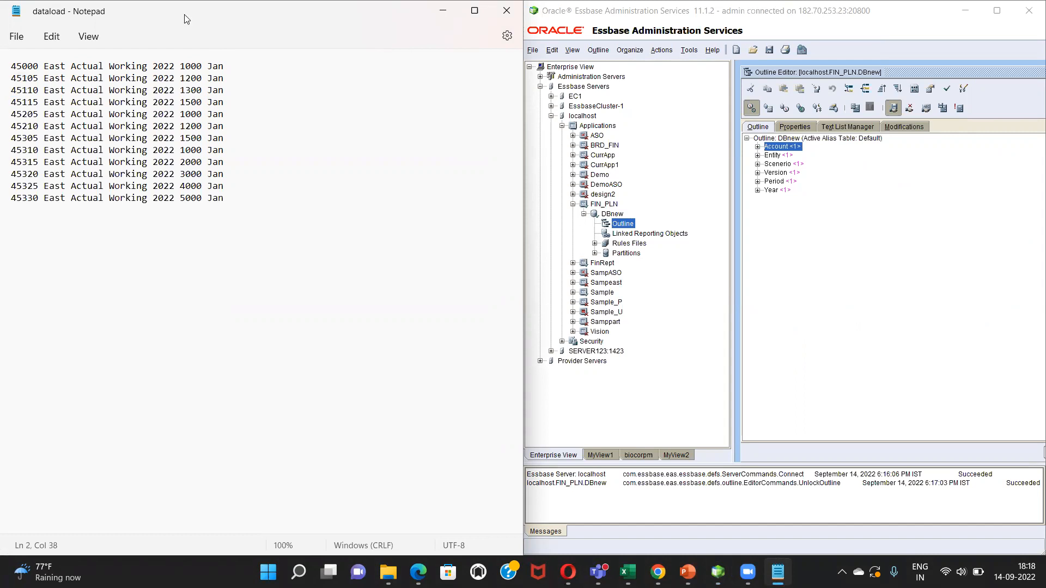
pyautogui.hotkey('alt', 'F4')
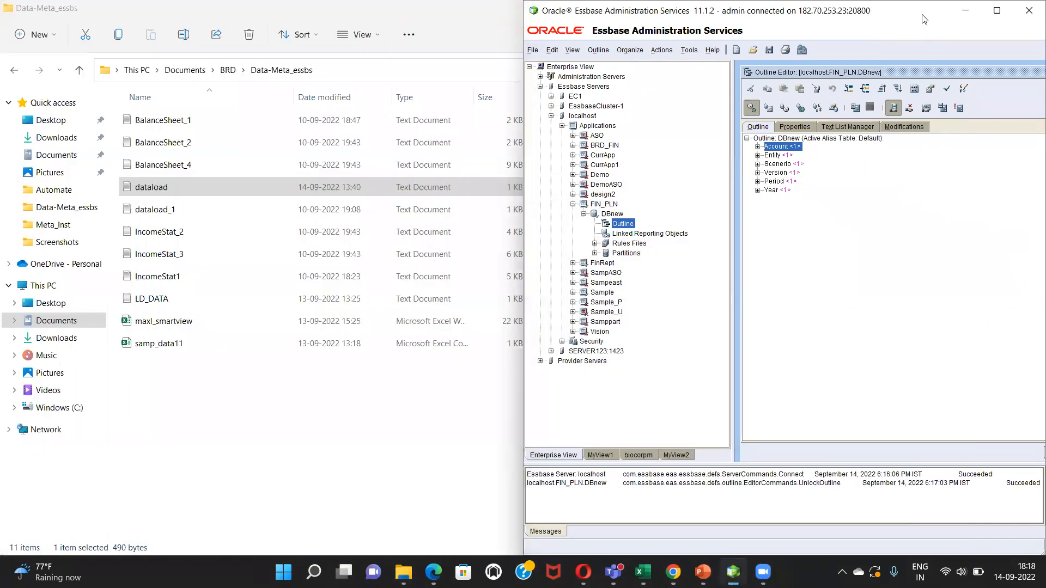
pyautogui.press('super+Up')
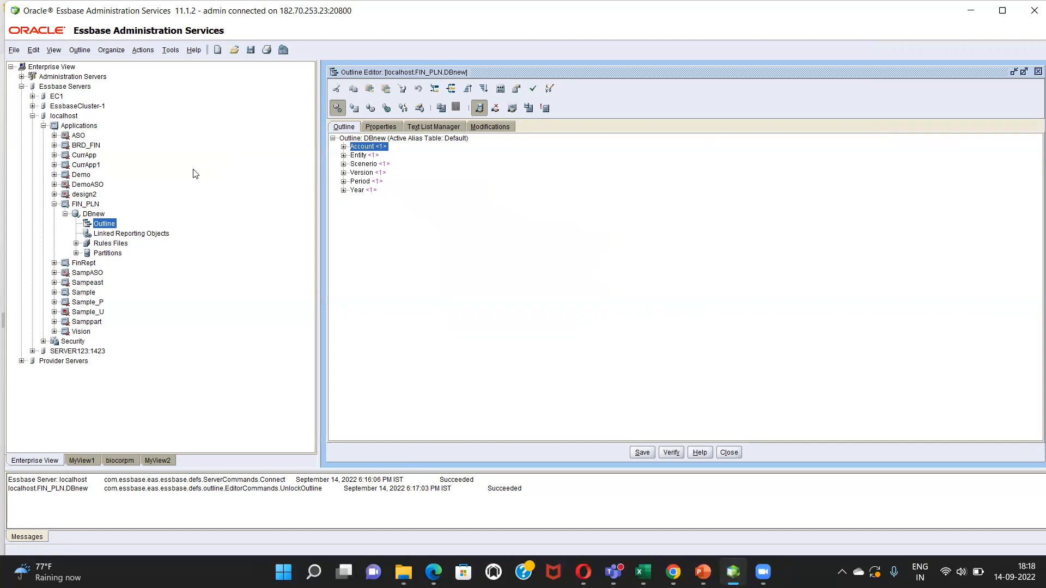
# Create a new Rules file from the Scripts tab of the File > New dialog
pyautogui.click(14, 50)
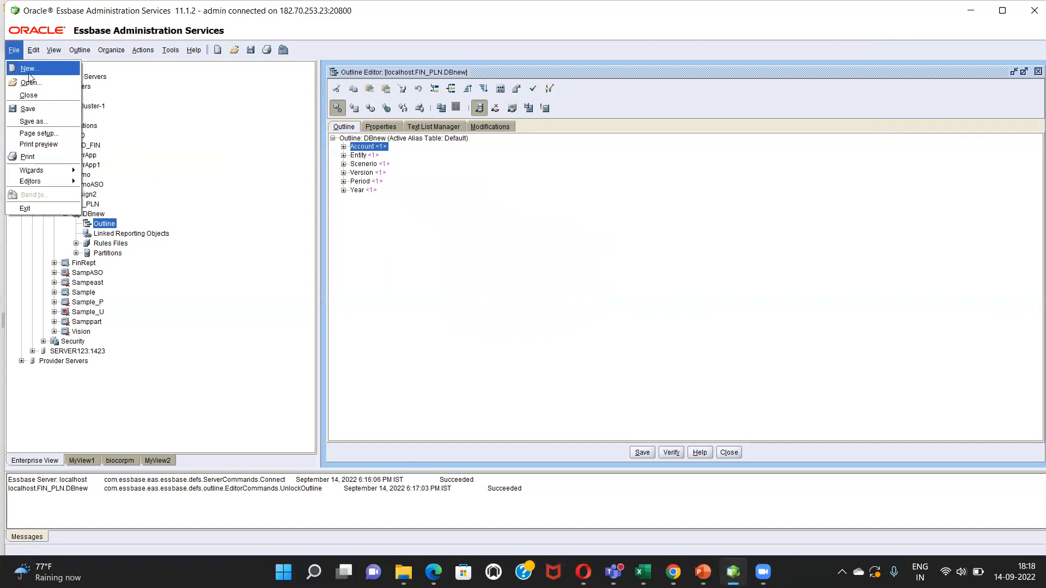
pyautogui.click(29, 69)
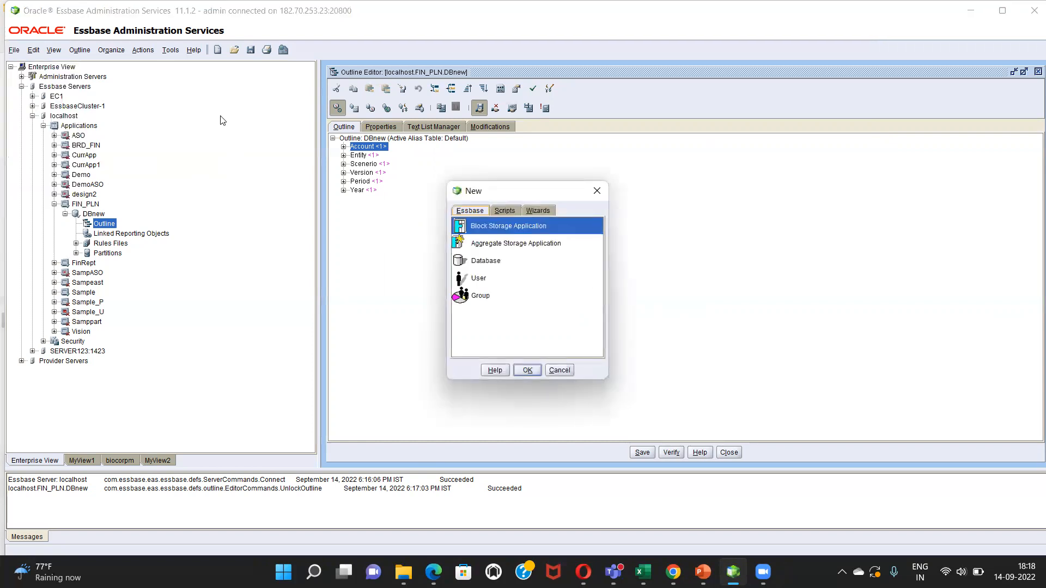
pyautogui.click(497, 210)
pyautogui.click(485, 295)
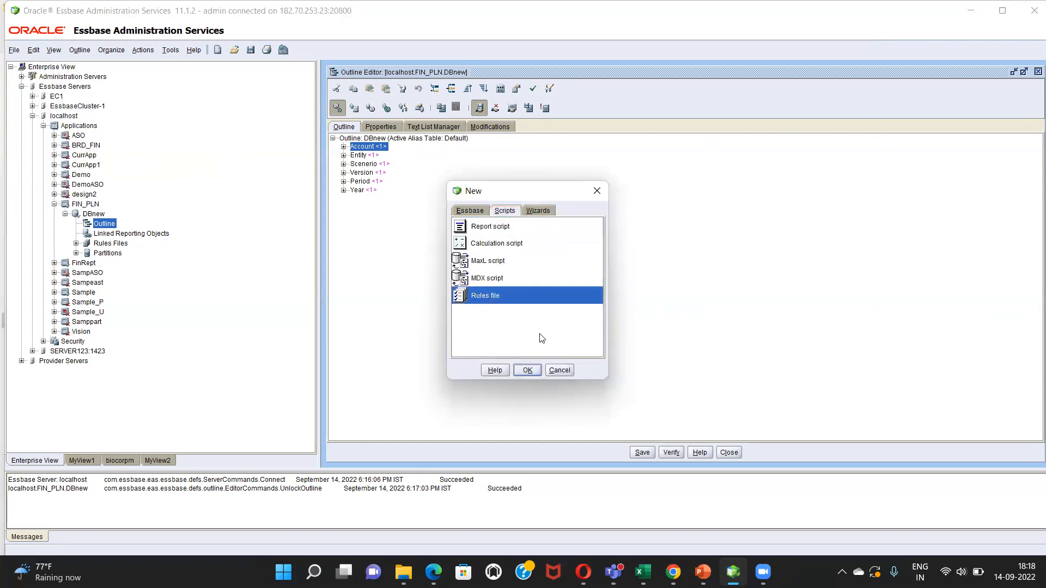
pyautogui.click(528, 371)
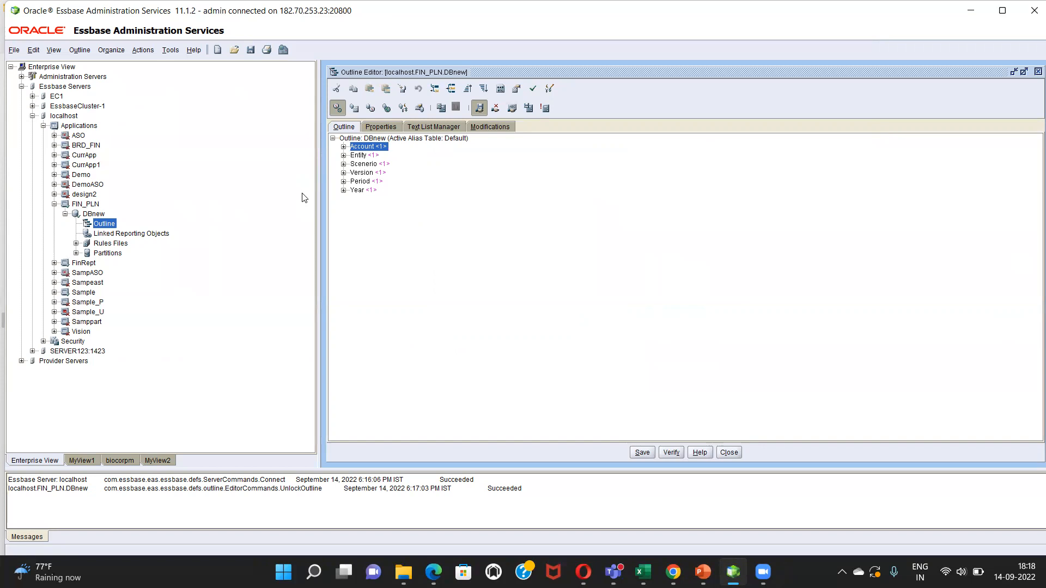
# Open dataload.txt from the local BRD > Data-Meta_essbs folder as the rules file's data source
pyautogui.click(14, 50)
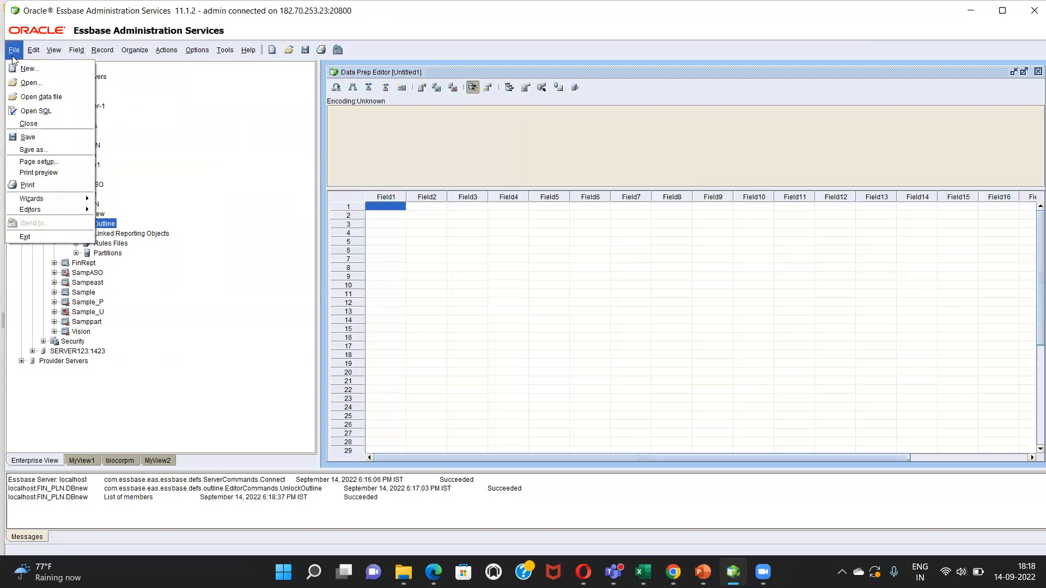
pyautogui.click(53, 96)
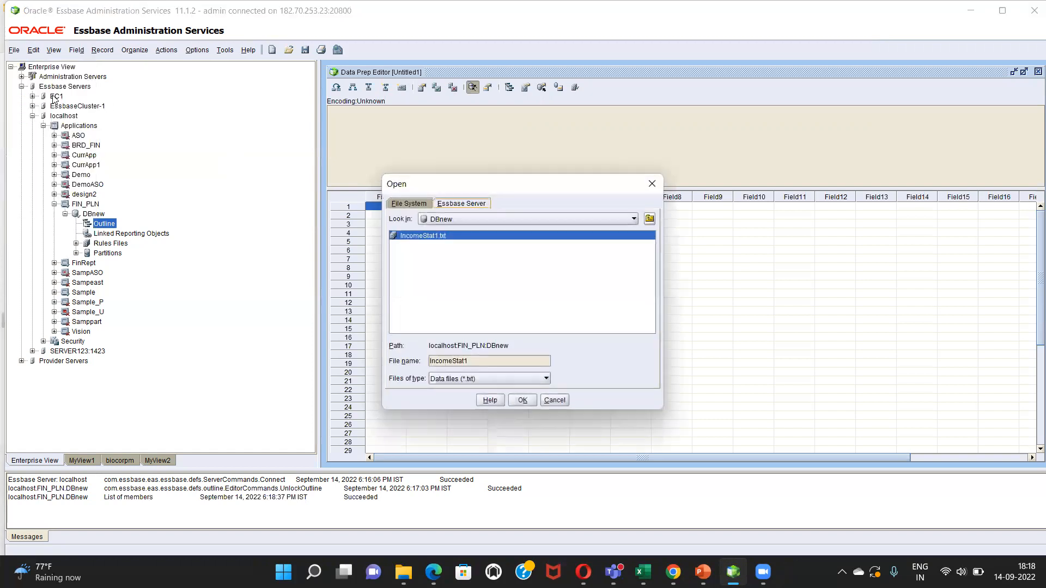
pyautogui.click(411, 205)
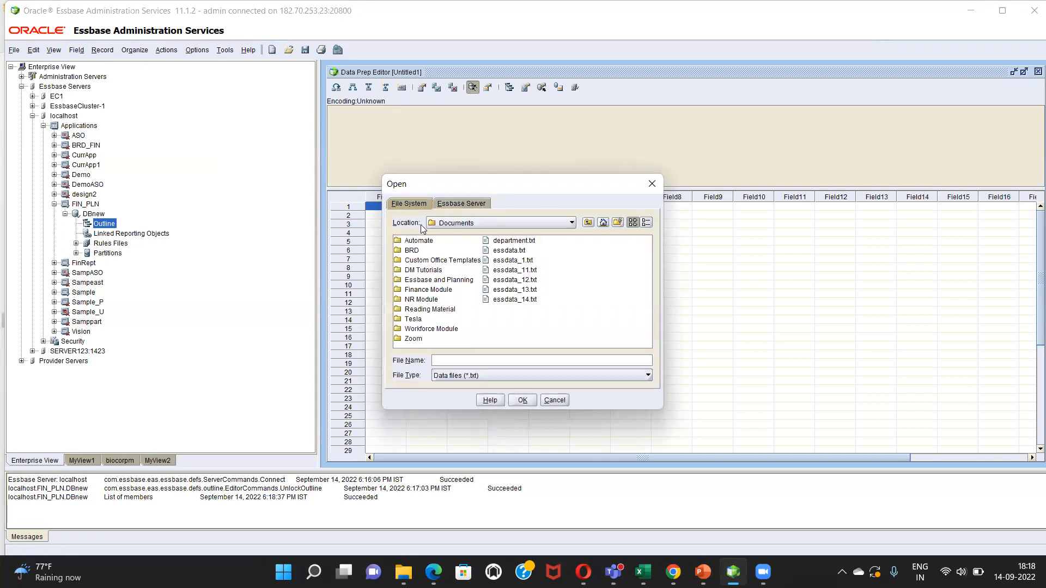
pyautogui.doubleClick(408, 250)
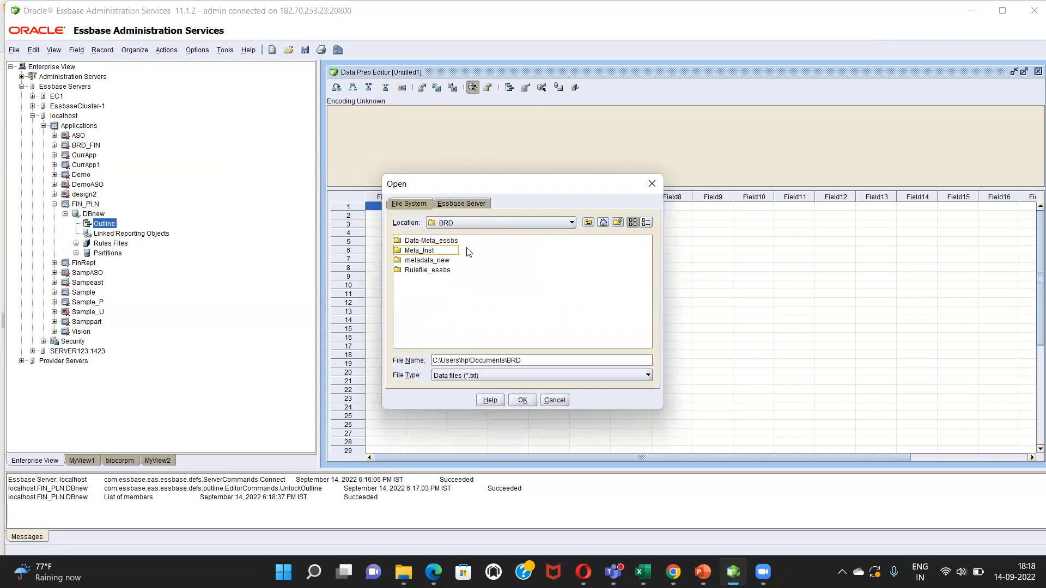
pyautogui.doubleClick(426, 241)
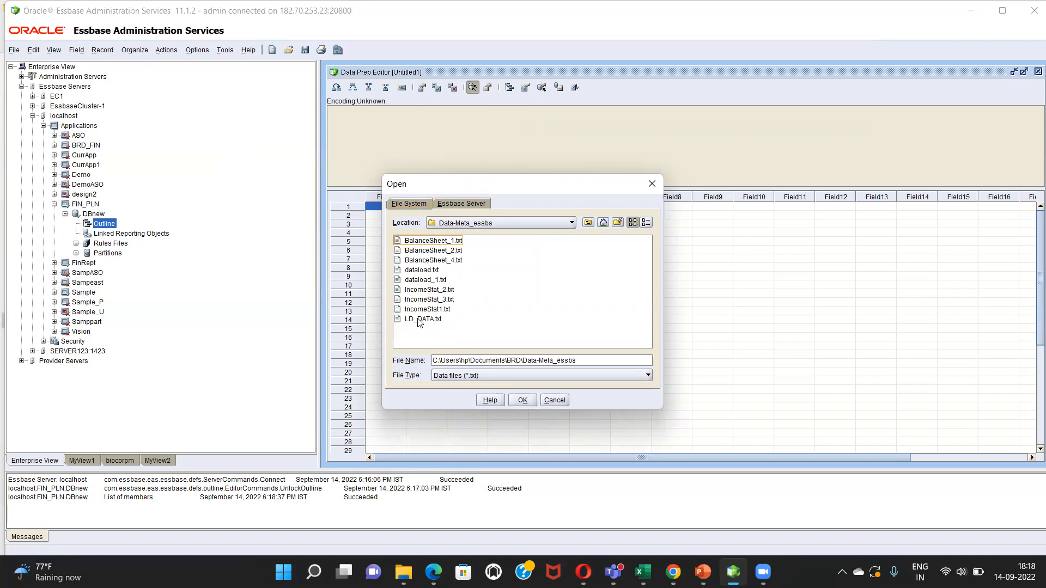
pyautogui.click(425, 271)
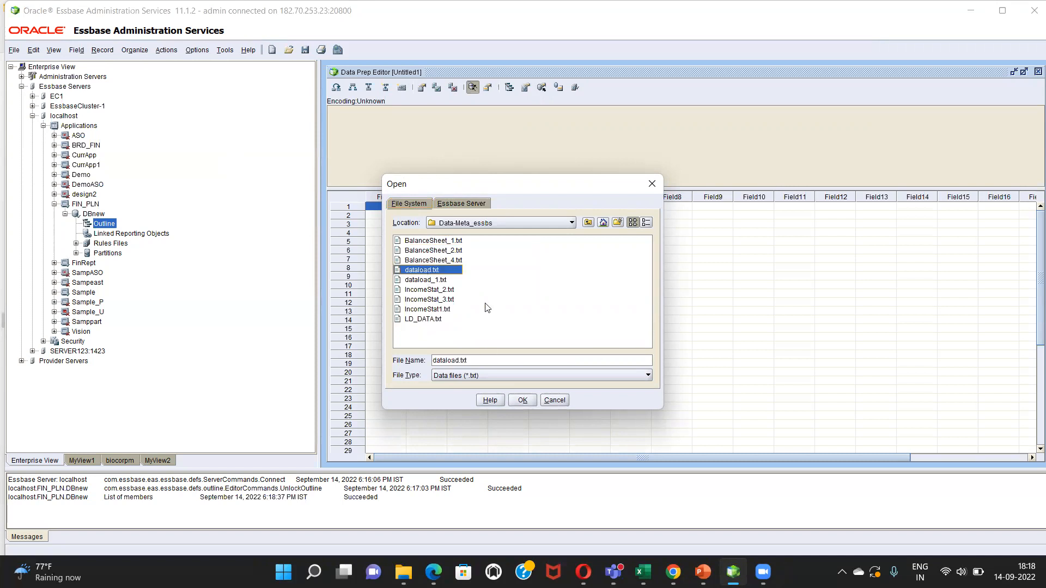
pyautogui.click(521, 401)
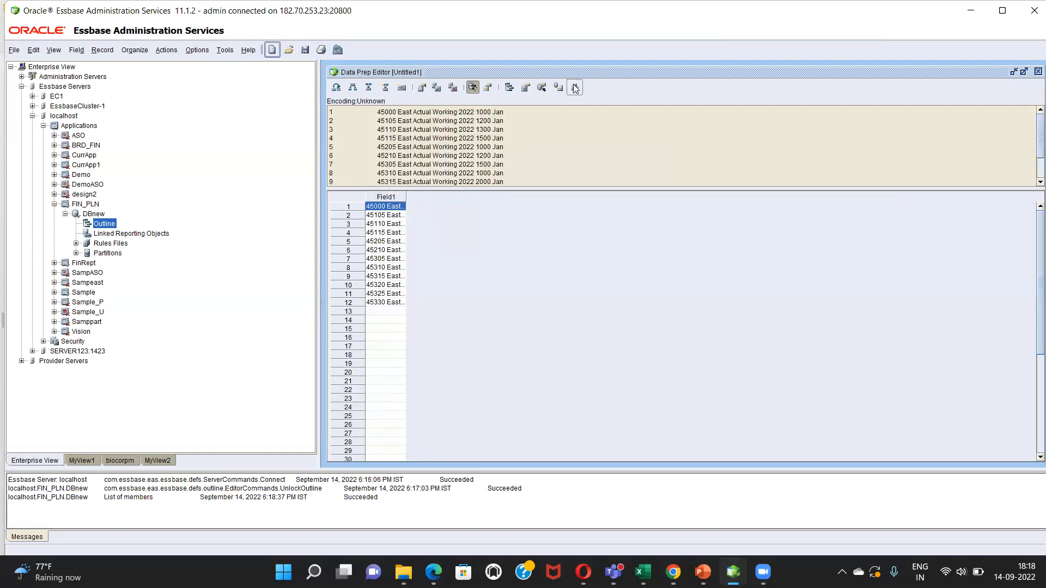
# Change the data source delimiter from Tab to All spaces
pyautogui.click(526, 87)
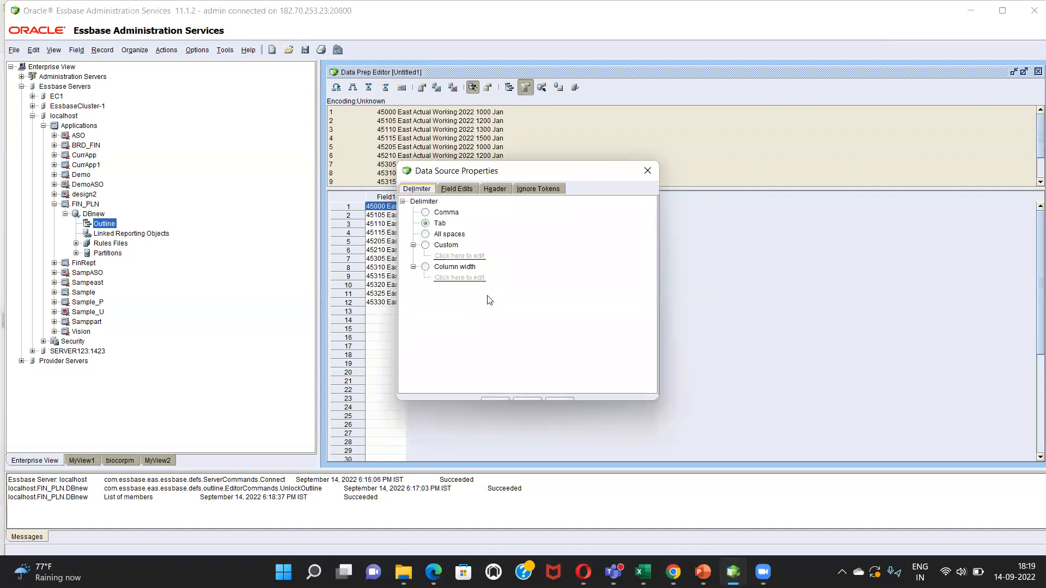
pyautogui.click(425, 235)
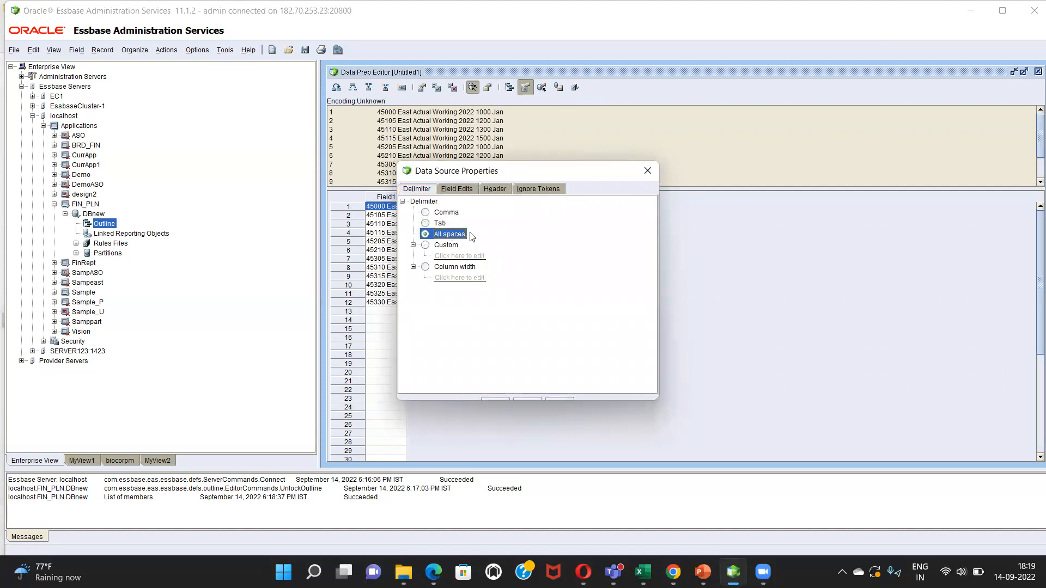
pyautogui.moveTo(495, 402); pyautogui.dragTo(495, 444)
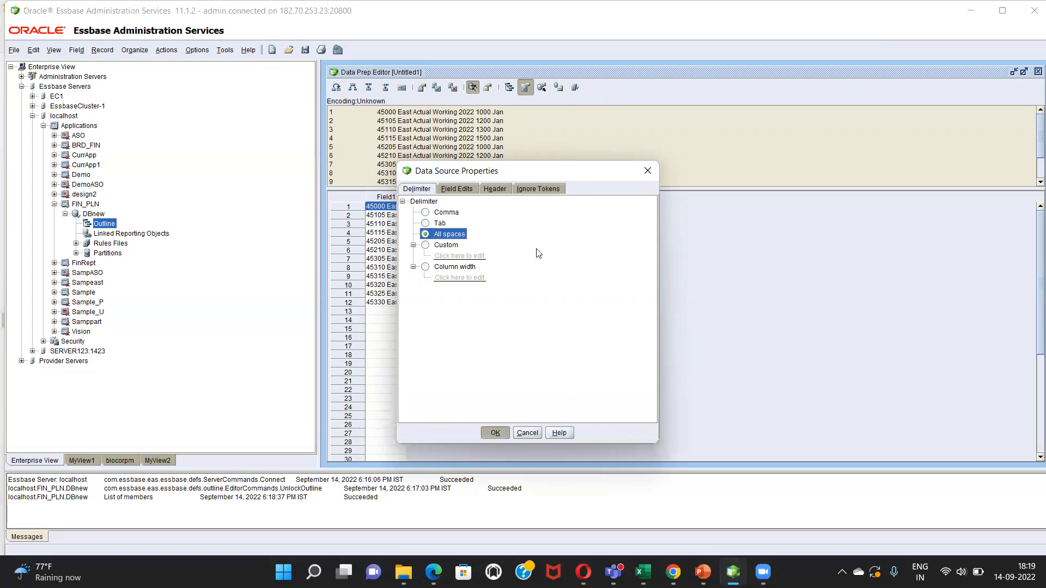
pyautogui.press('Return')
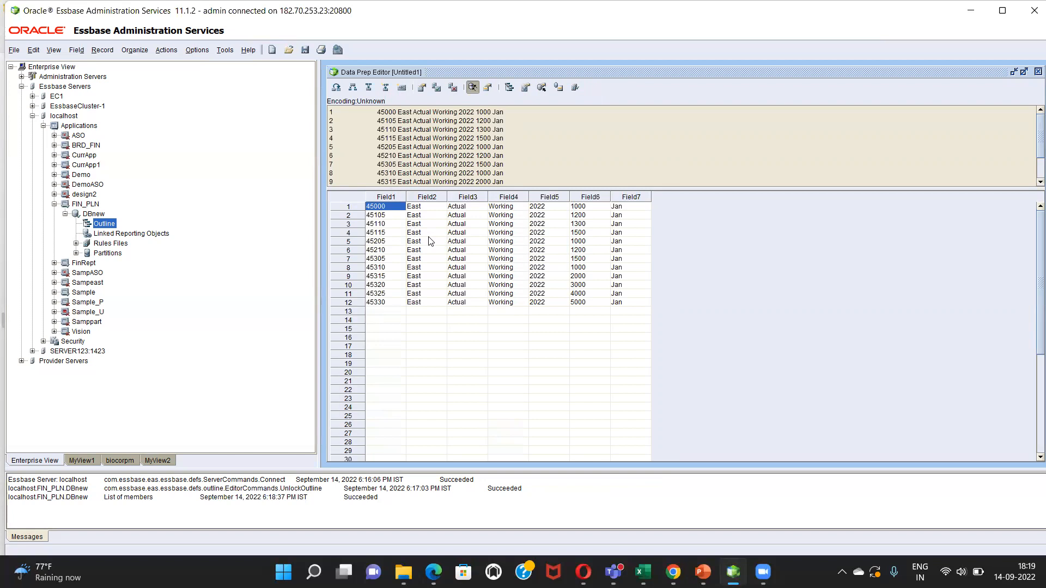
# In Data Load Properties, map Field1 to Account, Field2 to Entity and Field3 to Scenario
pyautogui.click(421, 89)
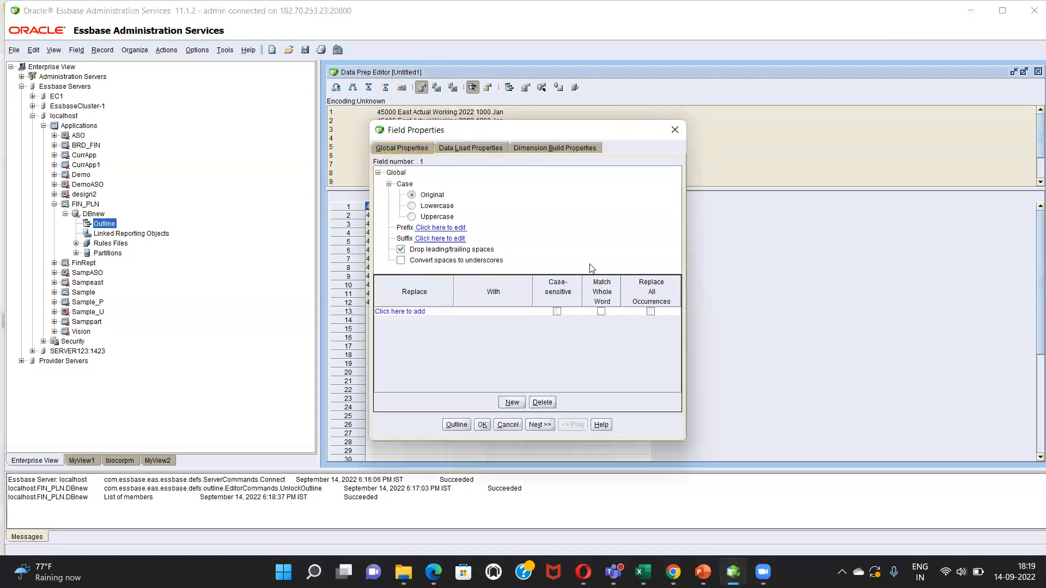
pyautogui.click(465, 147)
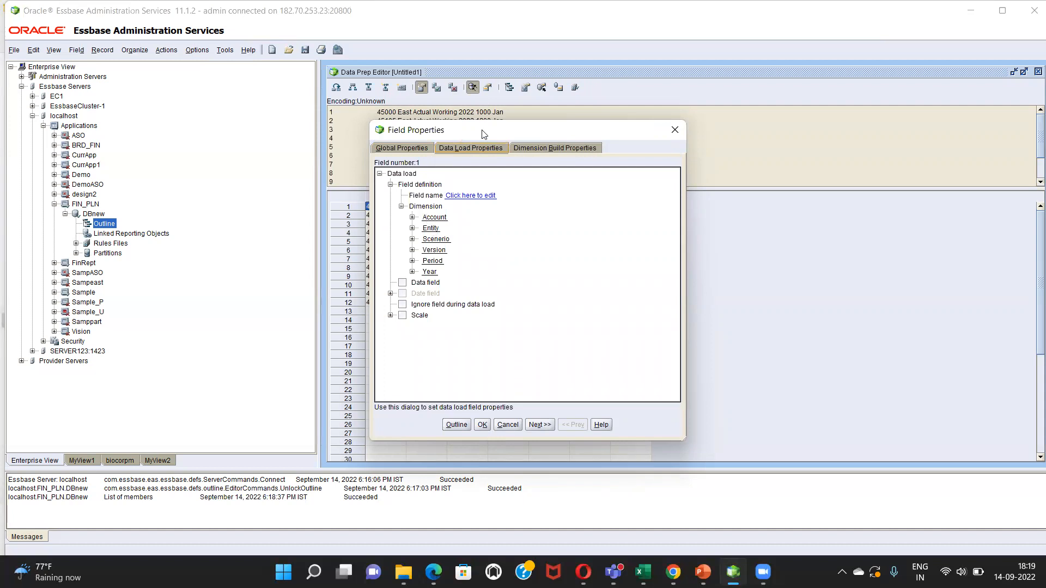
pyautogui.moveTo(483, 134); pyautogui.dragTo(762, 99)
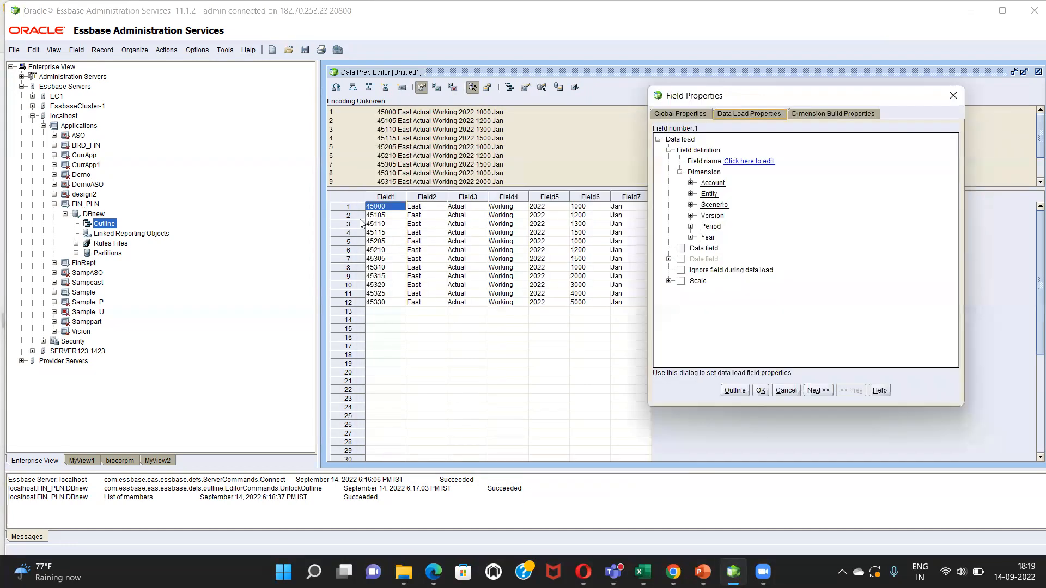
pyautogui.doubleClick(713, 183)
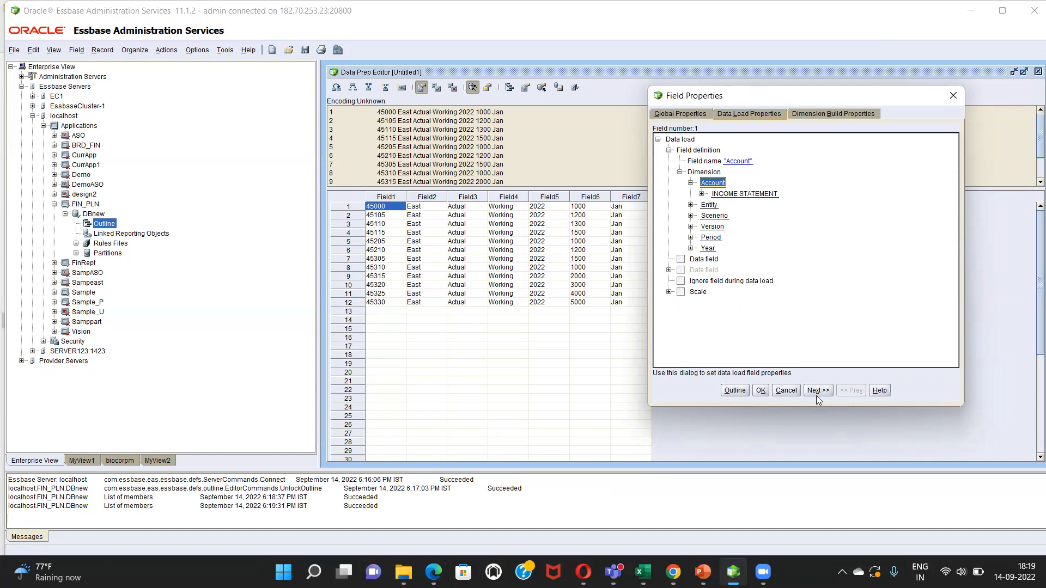
pyautogui.click(818, 390)
pyautogui.click(709, 205)
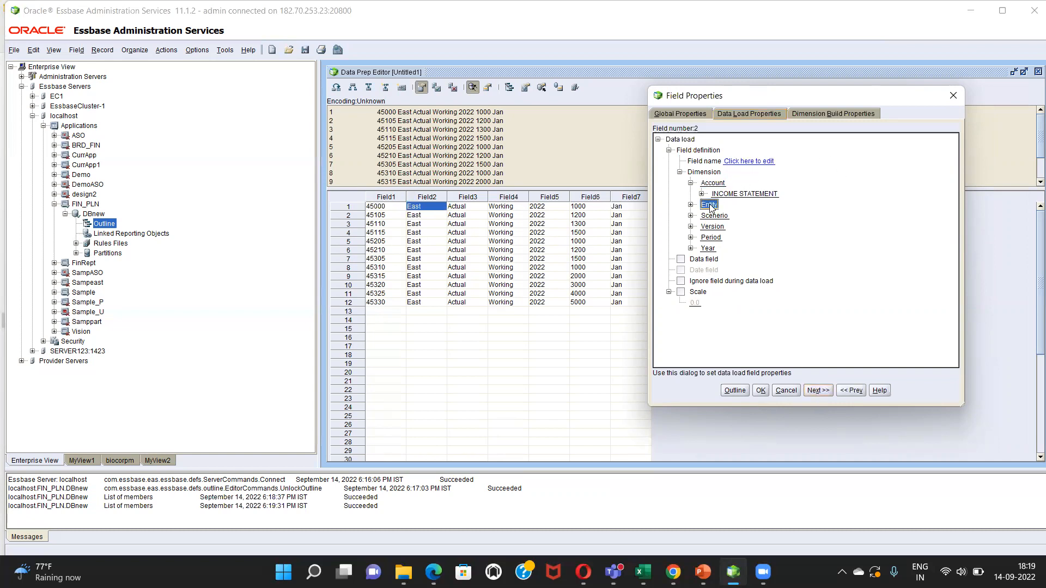
pyautogui.doubleClick(709, 204)
pyautogui.click(818, 390)
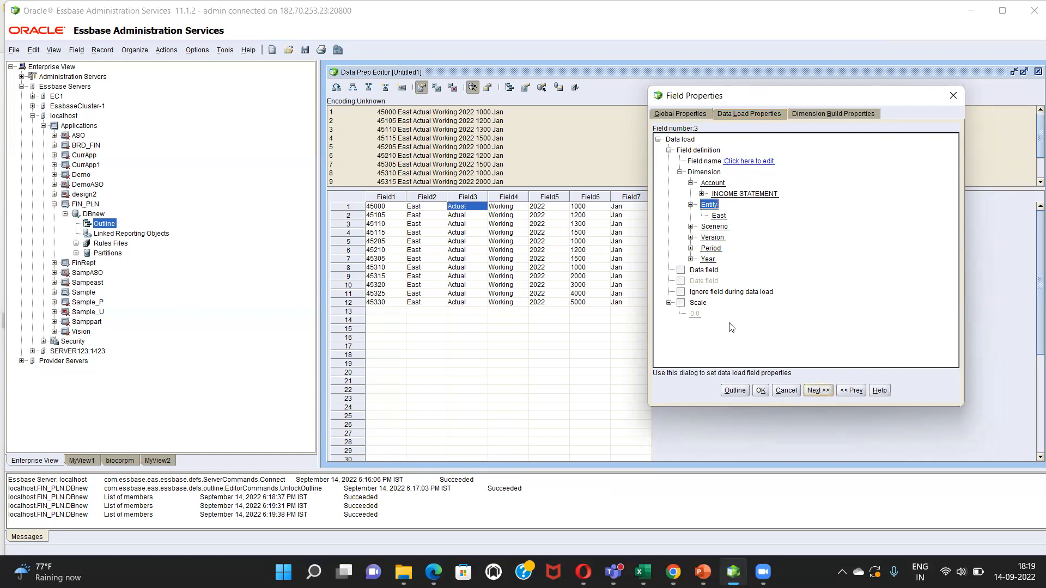
pyautogui.click(714, 227)
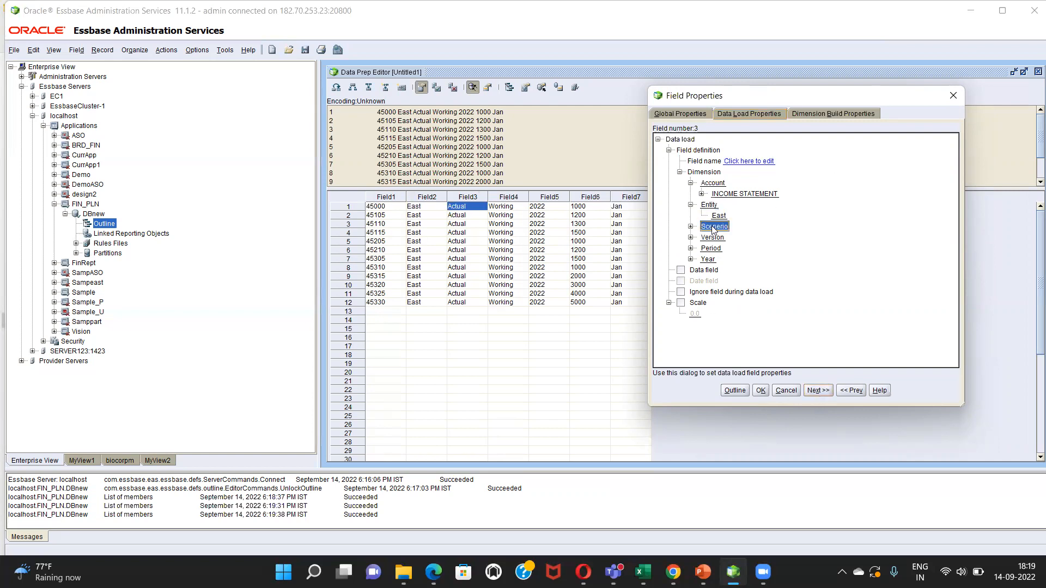
pyautogui.doubleClick(714, 226)
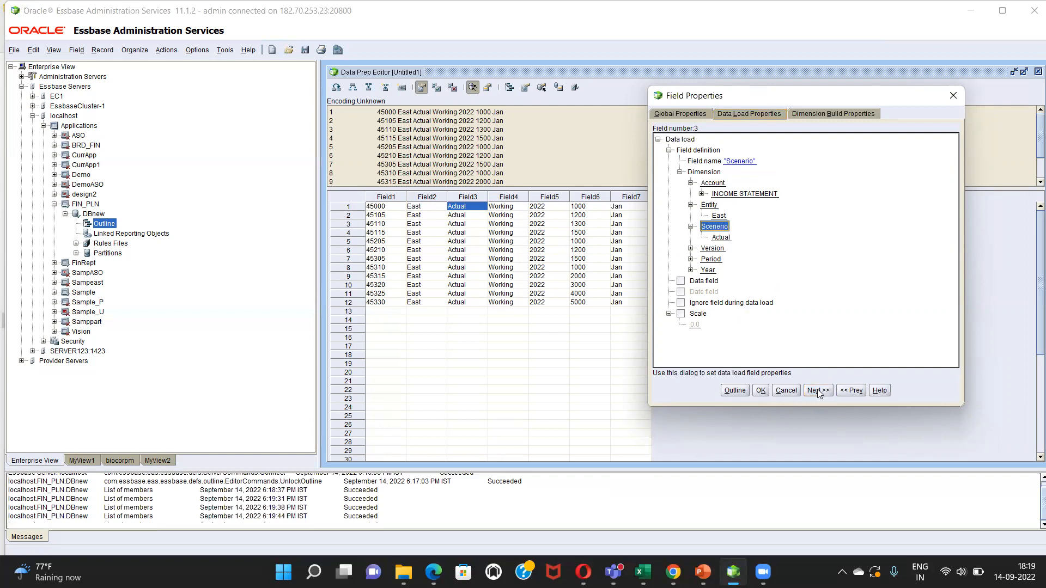
# Map Field4 to Version, Field5 to Year, Field6 as data and Field7 to Period
pyautogui.click(819, 391)
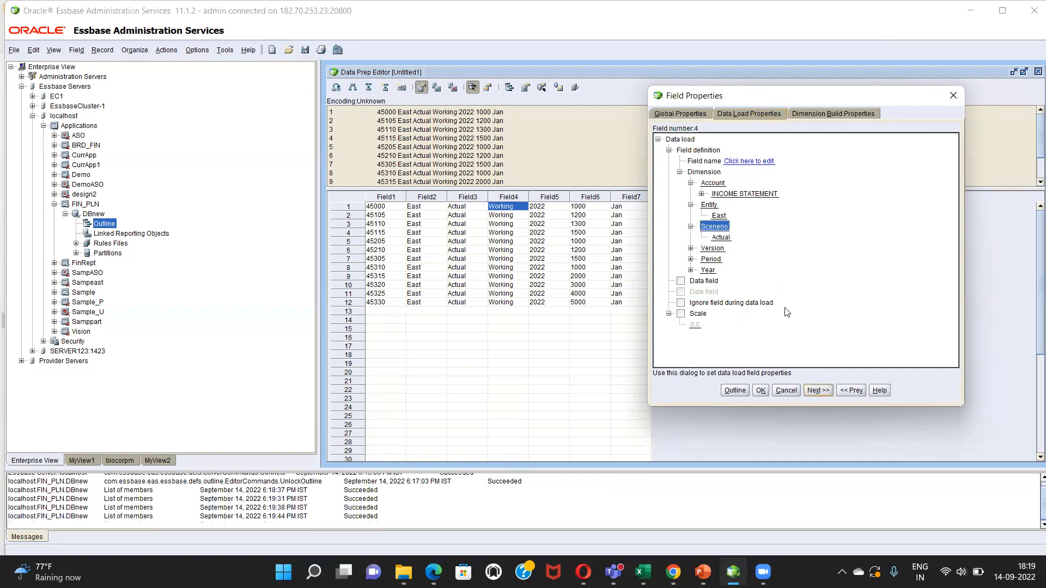
pyautogui.doubleClick(712, 248)
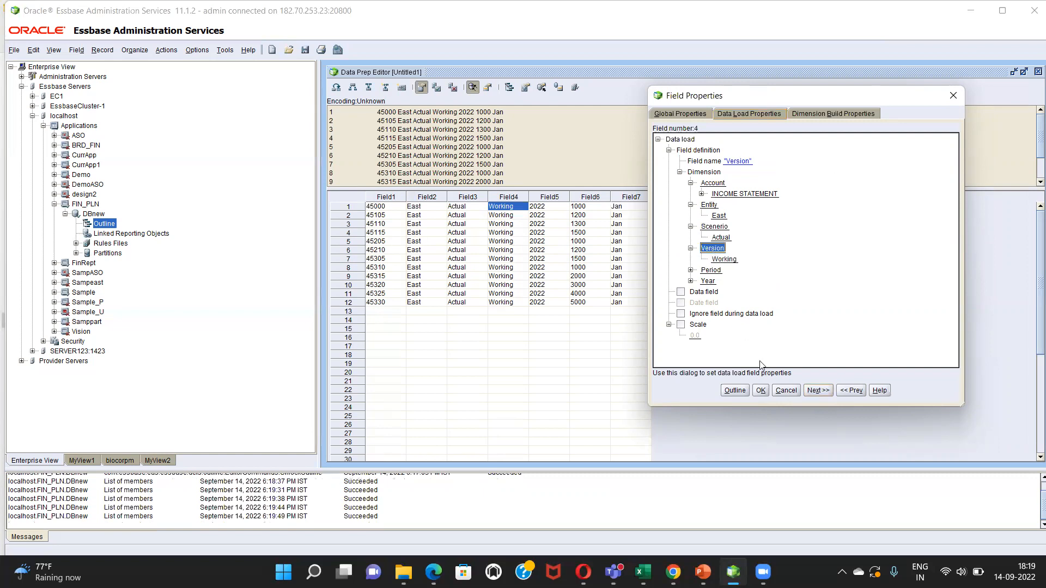
pyautogui.click(821, 391)
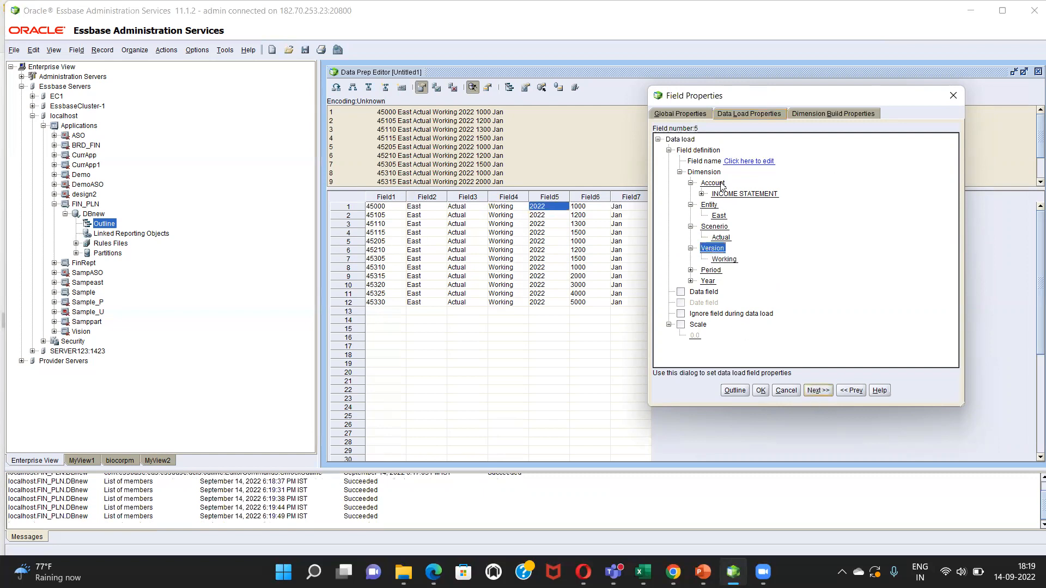
pyautogui.click(708, 281)
pyautogui.doubleClick(708, 281)
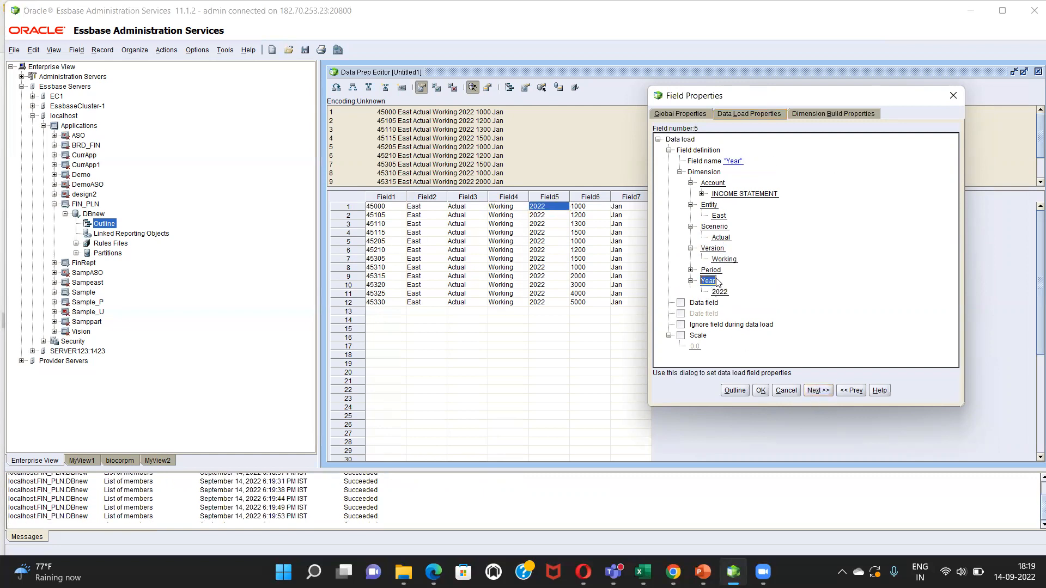
pyautogui.click(816, 394)
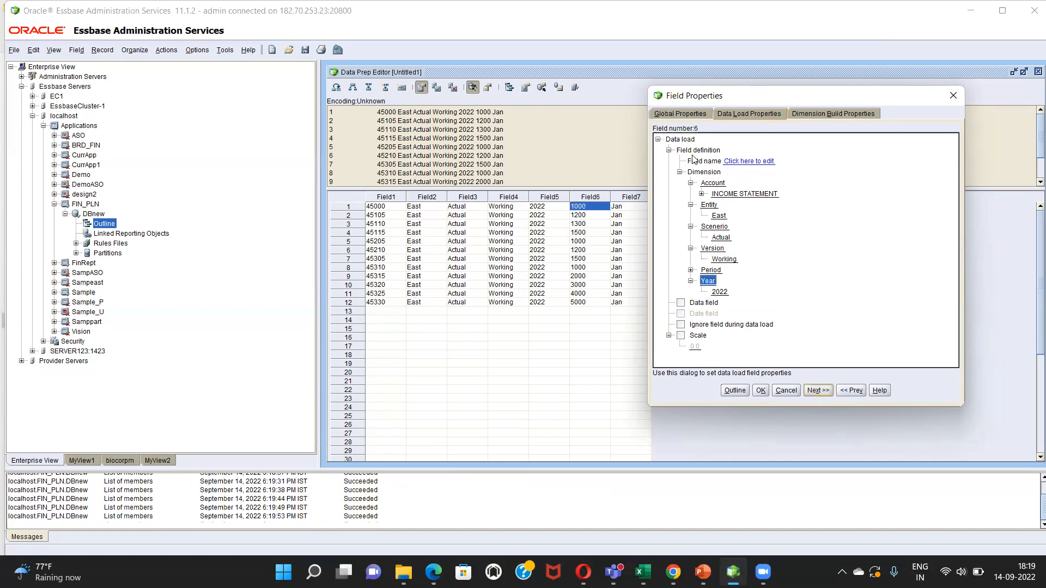
pyautogui.click(681, 304)
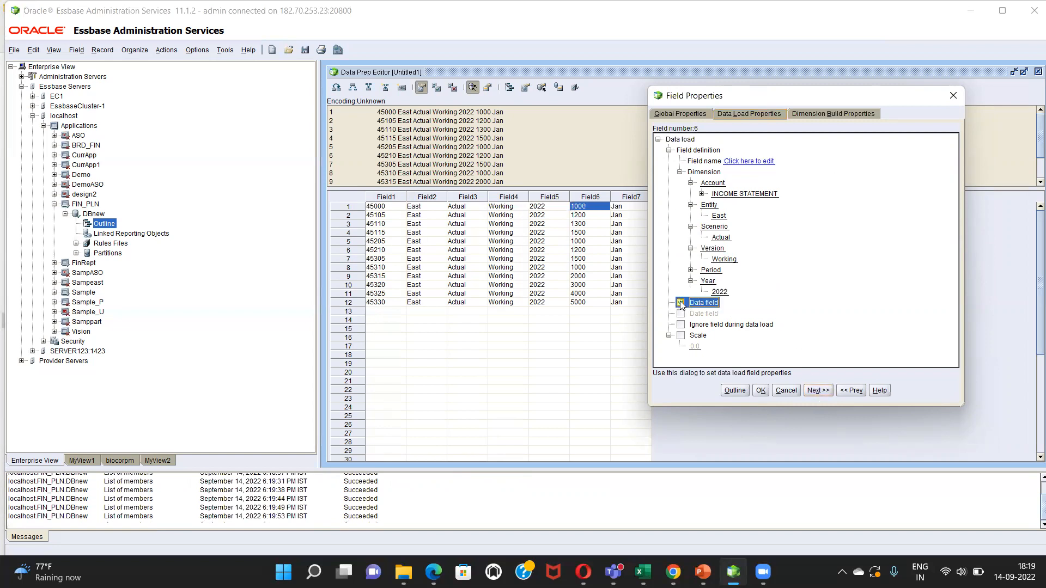
pyautogui.click(816, 391)
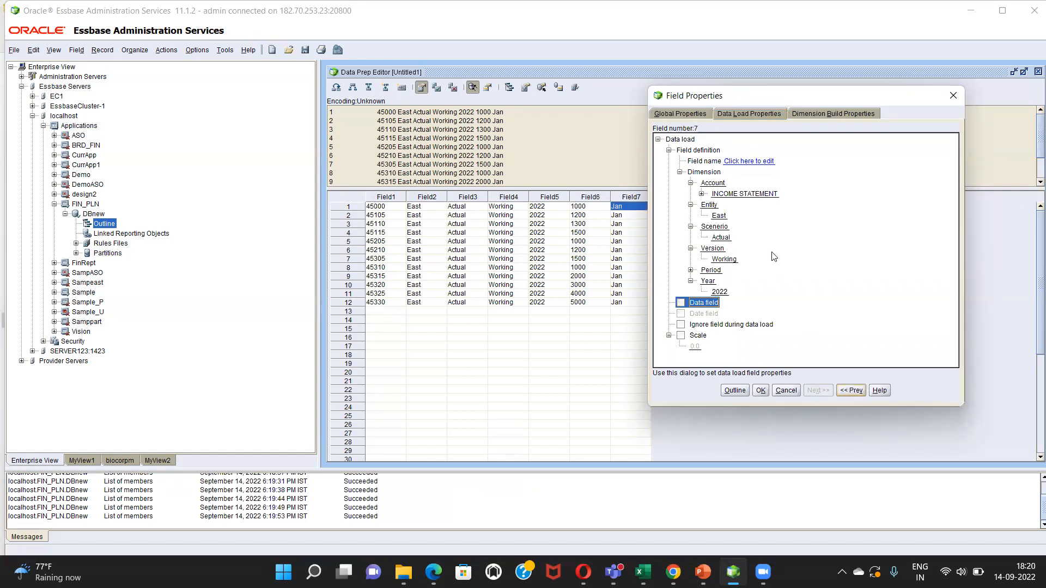
pyautogui.click(711, 270)
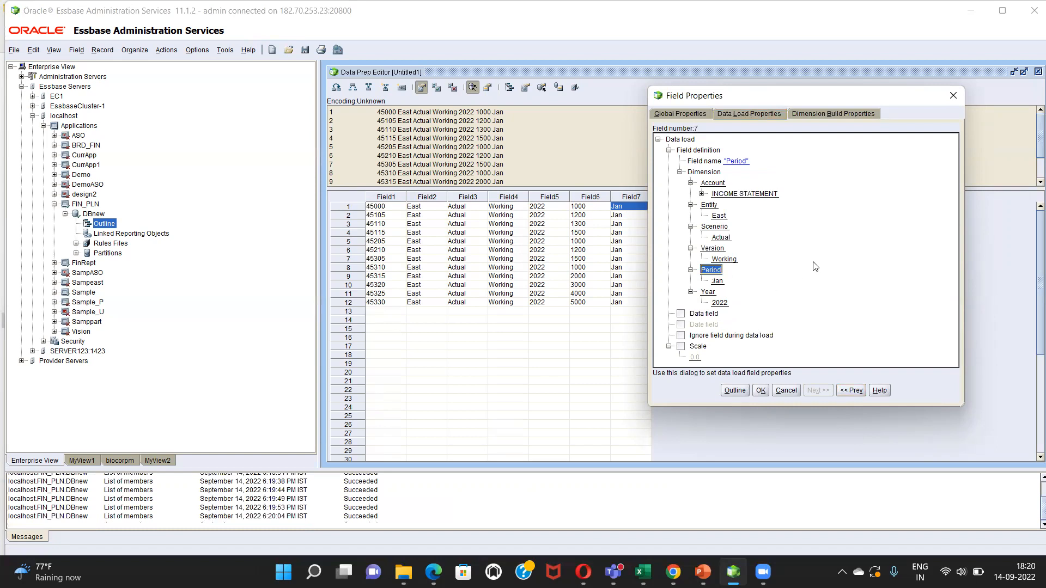
pyautogui.click(761, 391)
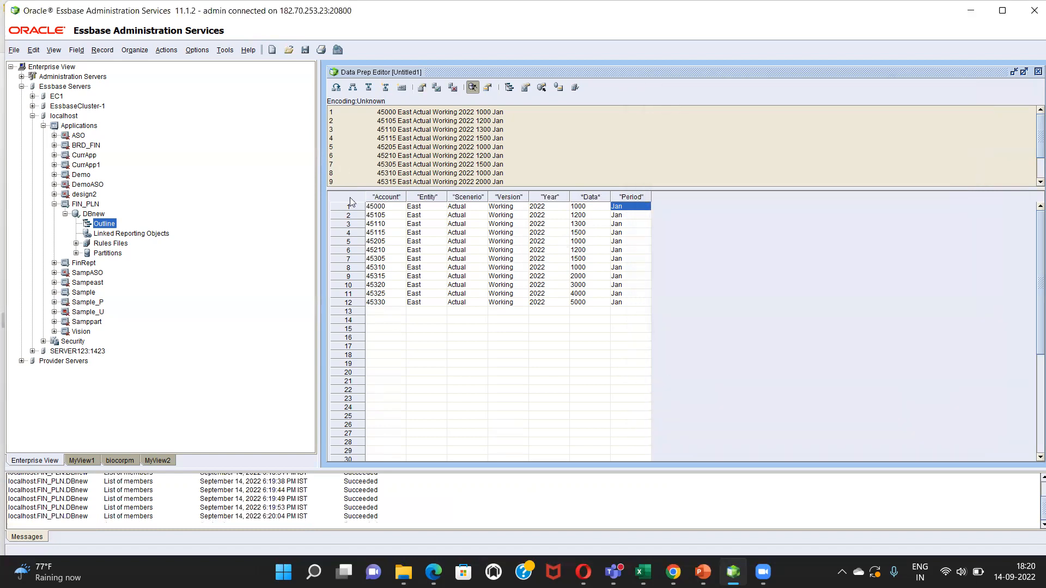
# Save the rules file as Data_LD to the FIN_PLN DBnew database on the Essbase server
pyautogui.click(304, 50)
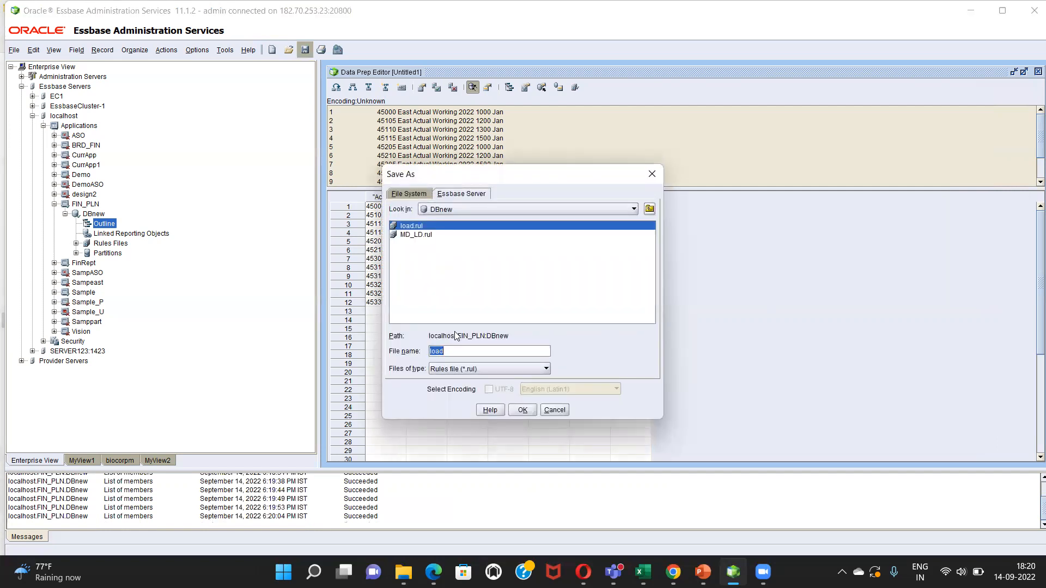
pyautogui.click(457, 354)
pyautogui.moveTo(460, 355); pyautogui.dragTo(384, 355)
pyautogui.write('Data_LD')
pyautogui.click(522, 410)
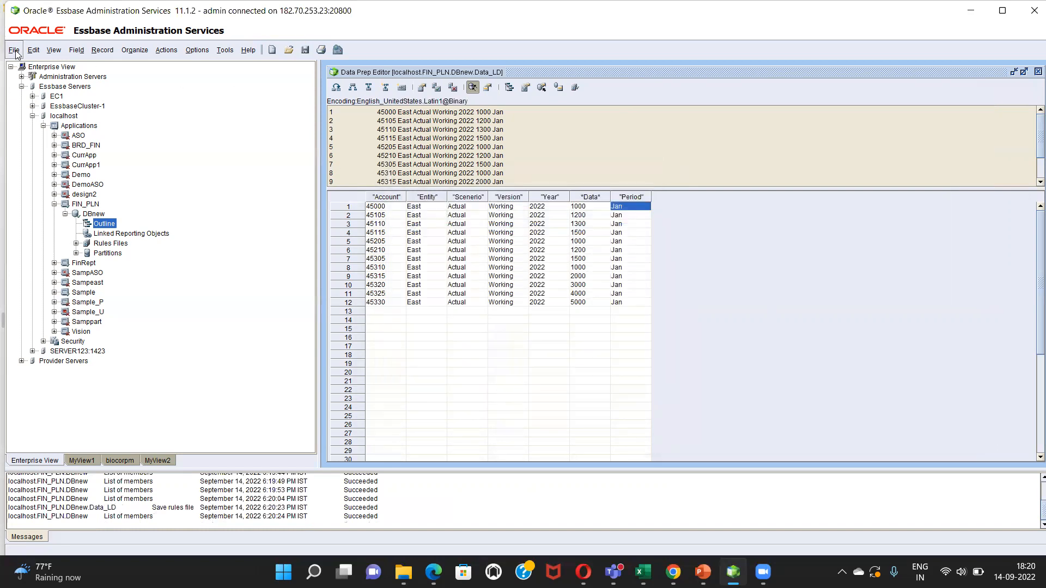
pyautogui.click(95, 216)
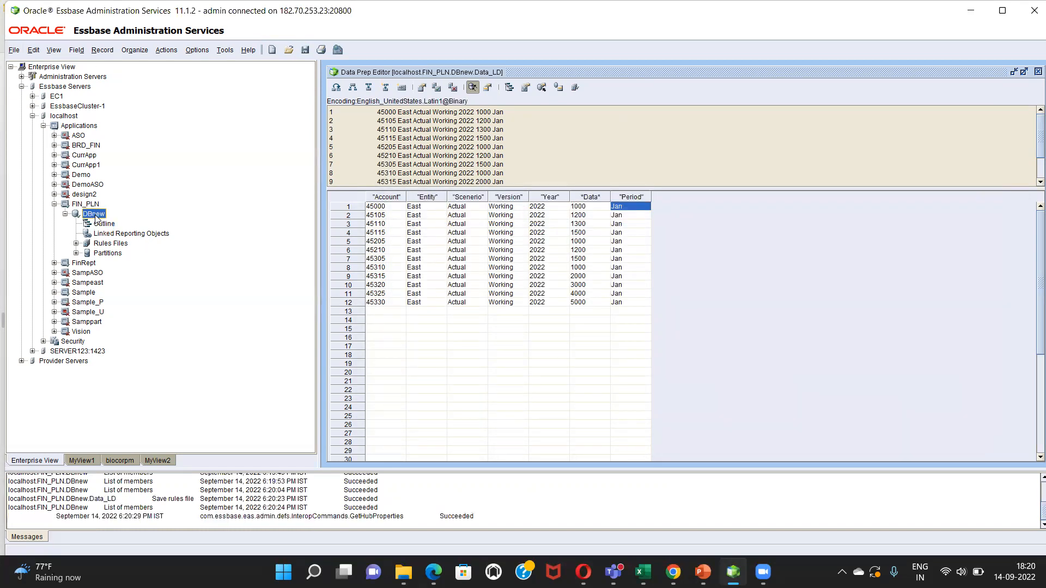
# Set up a load-only data load into DBnew using dataload.txt from the file system
pyautogui.rightClick(97, 218)
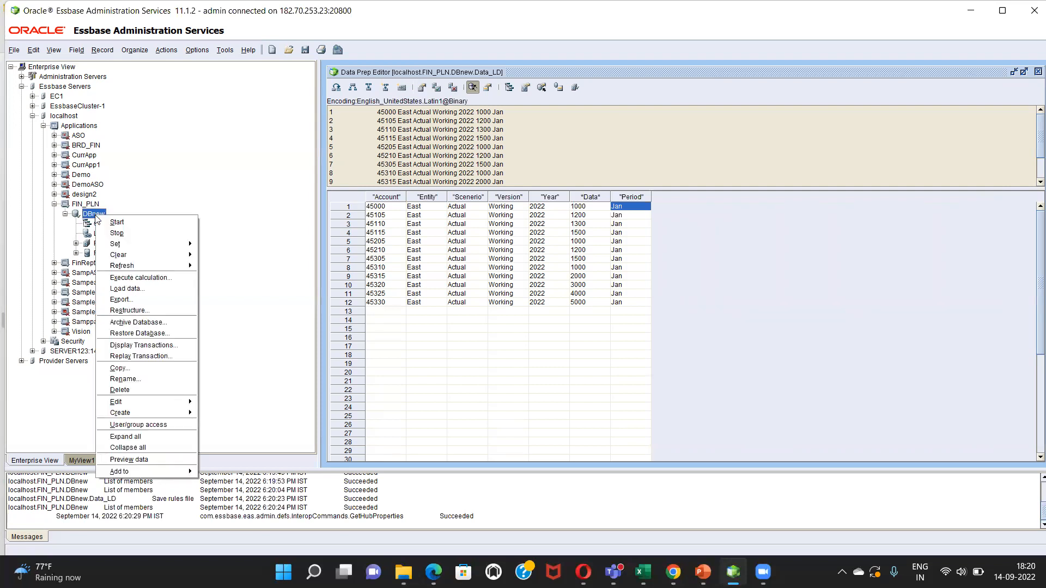
pyautogui.click(139, 294)
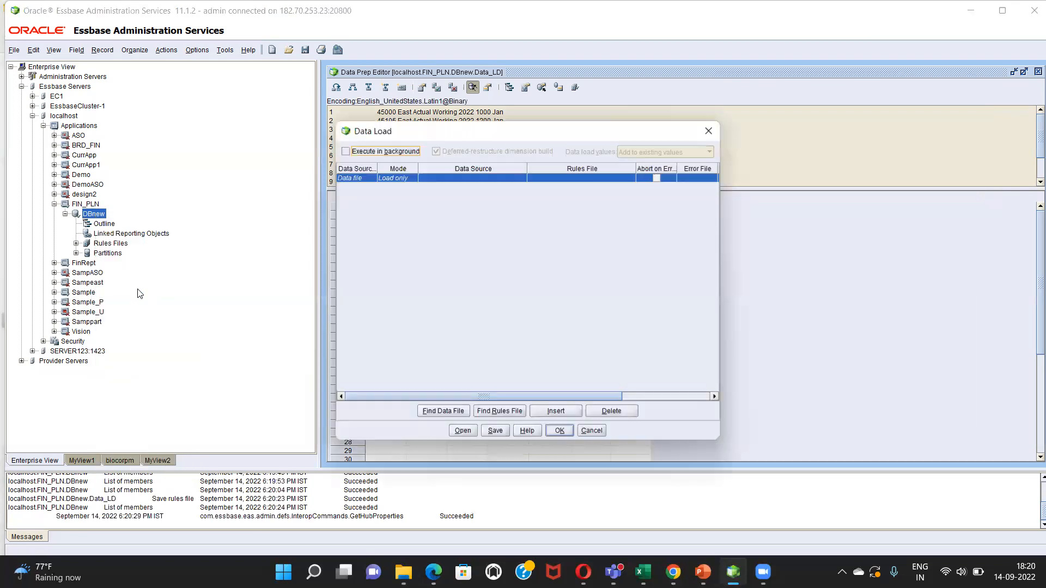
pyautogui.click(396, 179)
pyautogui.click(456, 266)
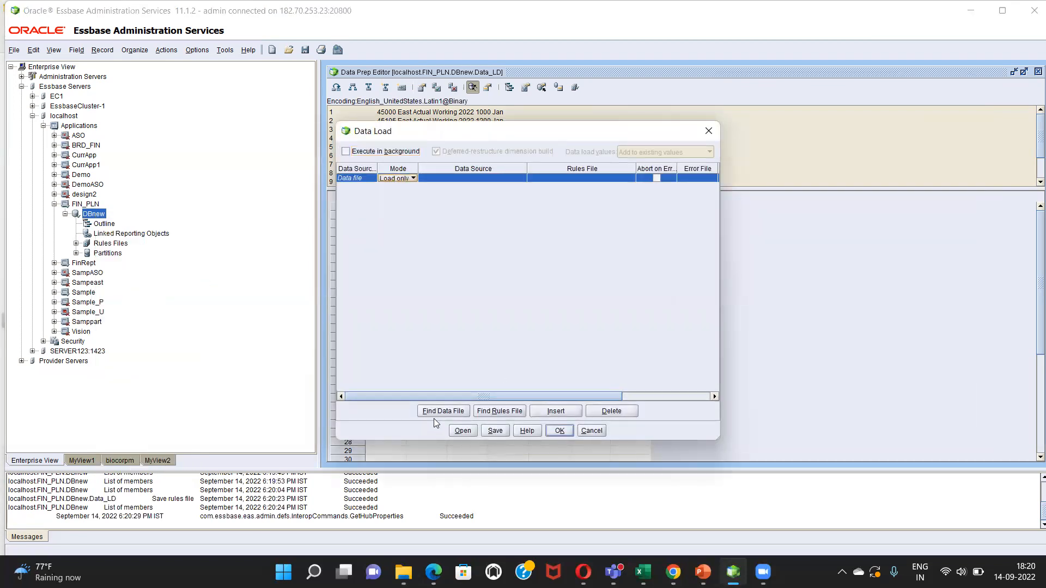
pyautogui.click(448, 410)
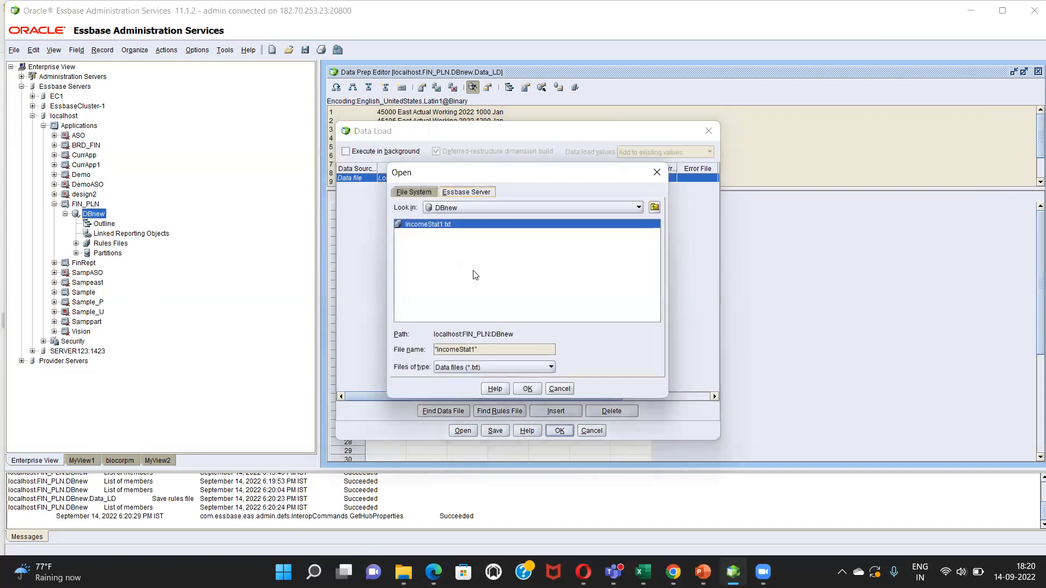
pyautogui.click(416, 193)
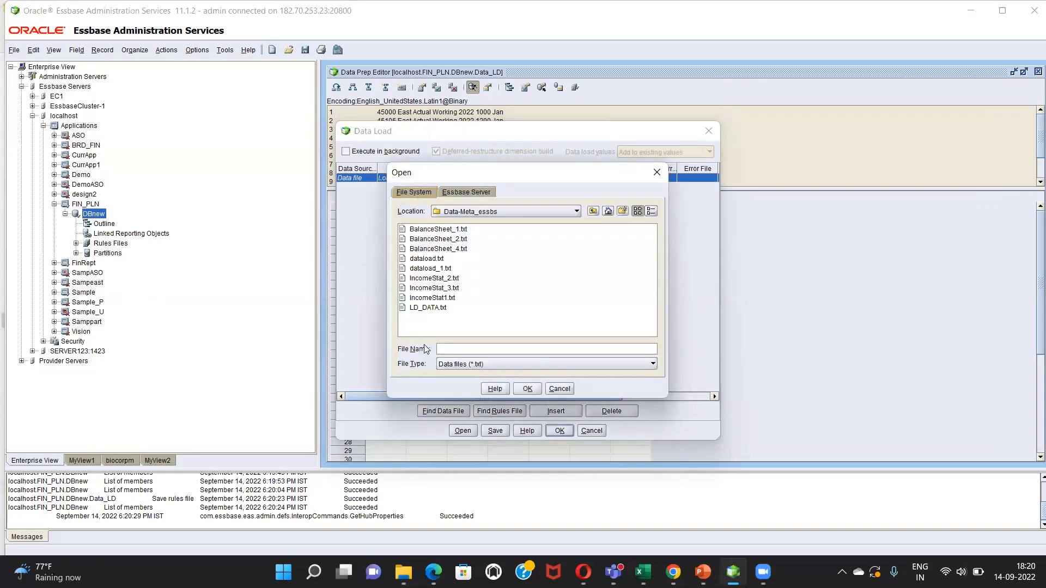
pyautogui.click(430, 258)
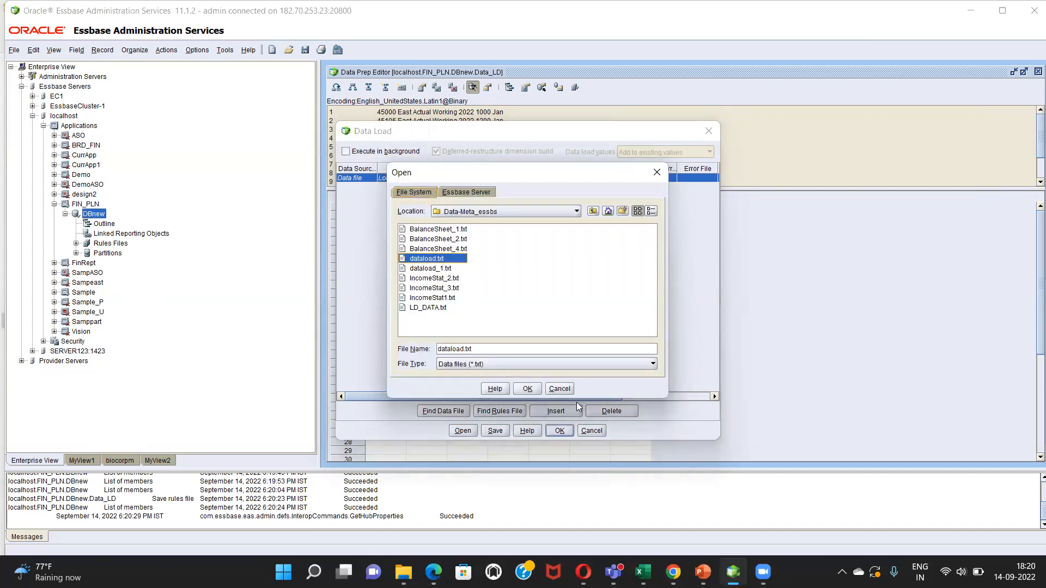
pyautogui.click(527, 388)
# Assign the Data_LD rules file, run the load and confirm 12 cells updated
pyautogui.click(582, 180)
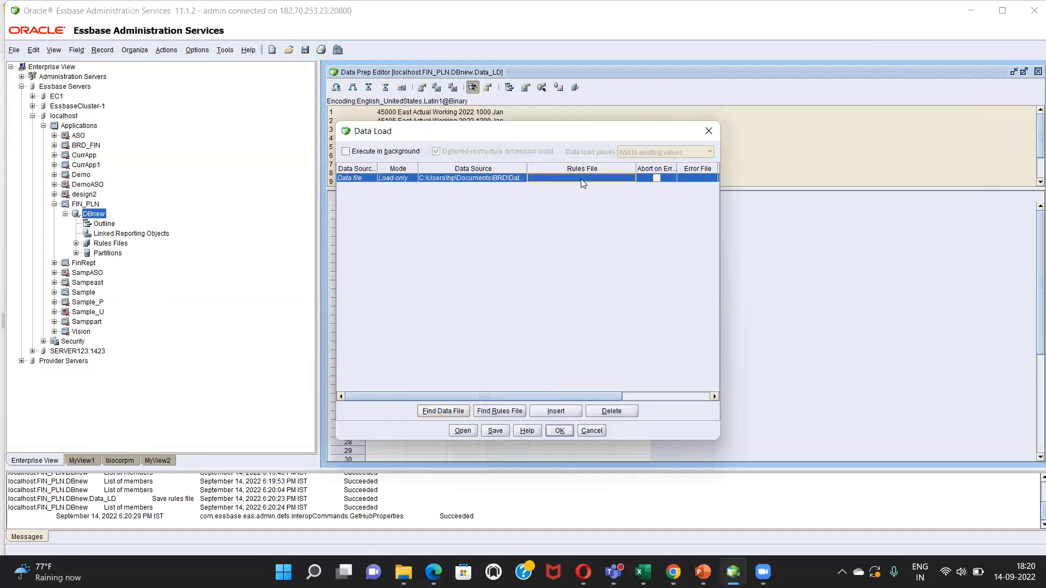
pyautogui.click(497, 412)
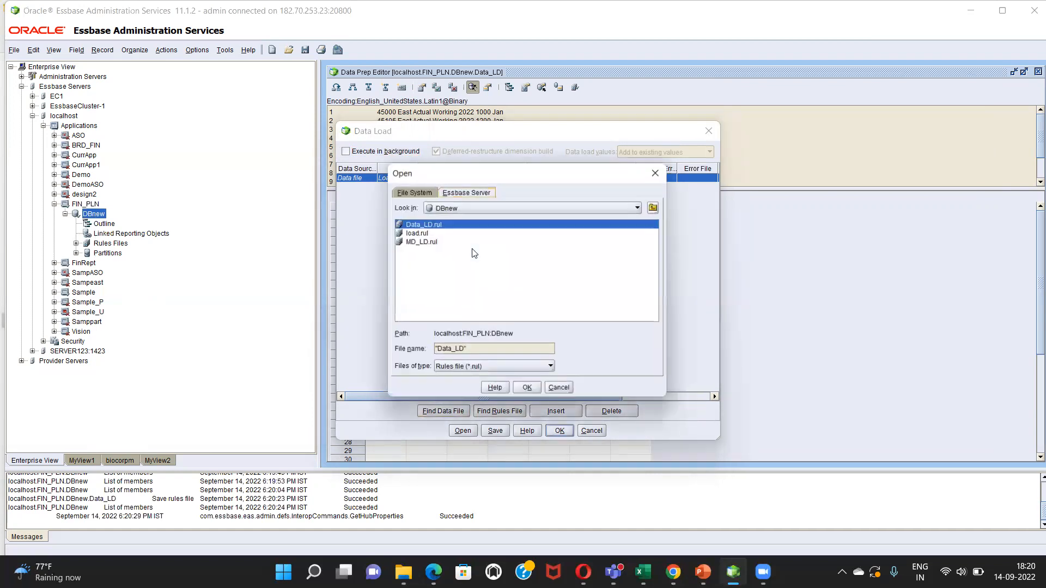
pyautogui.click(431, 226)
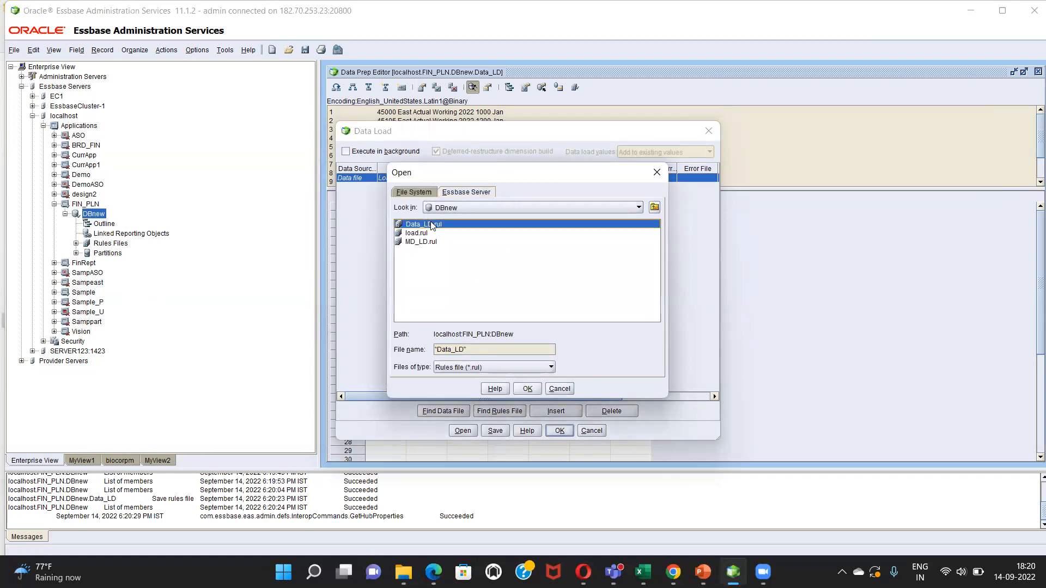
pyautogui.click(527, 389)
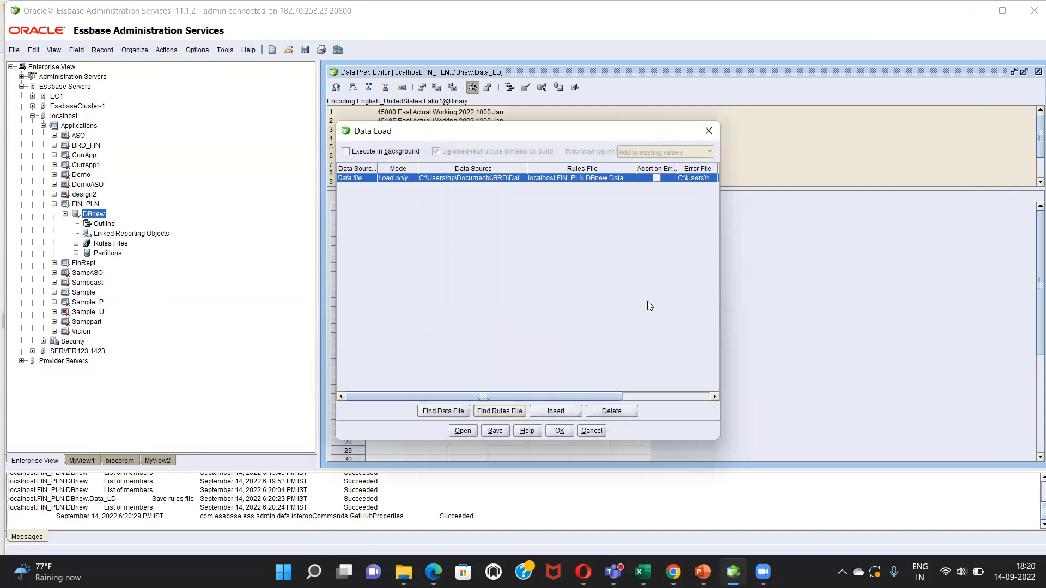
pyautogui.click(560, 432)
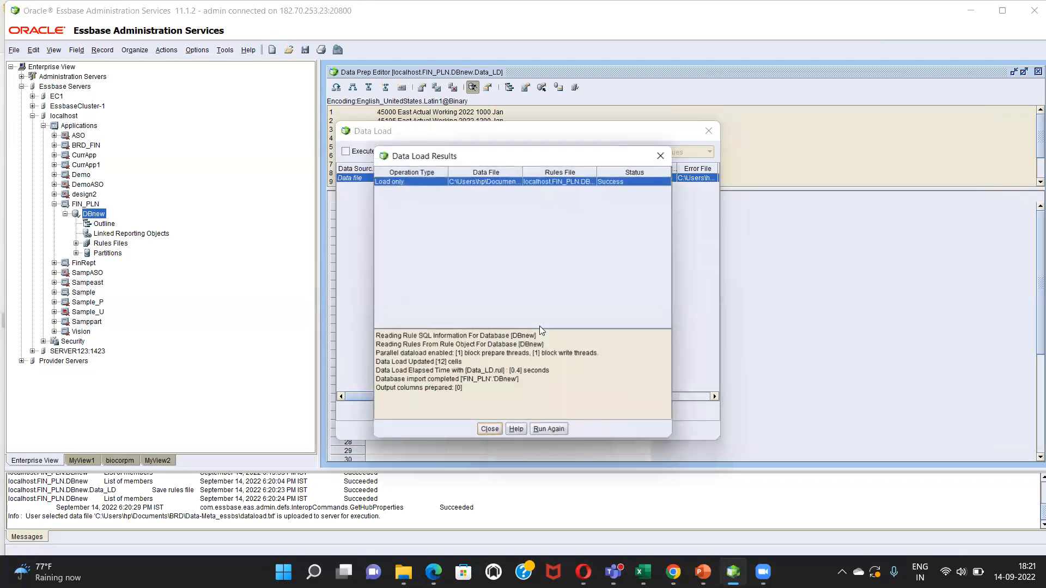
pyautogui.click(598, 182)
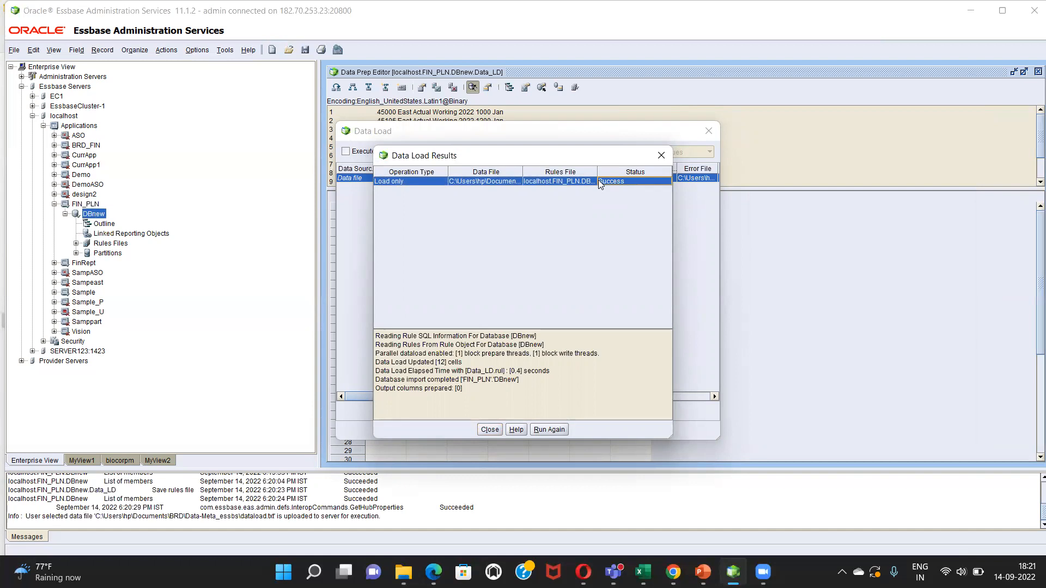
pyautogui.click(489, 430)
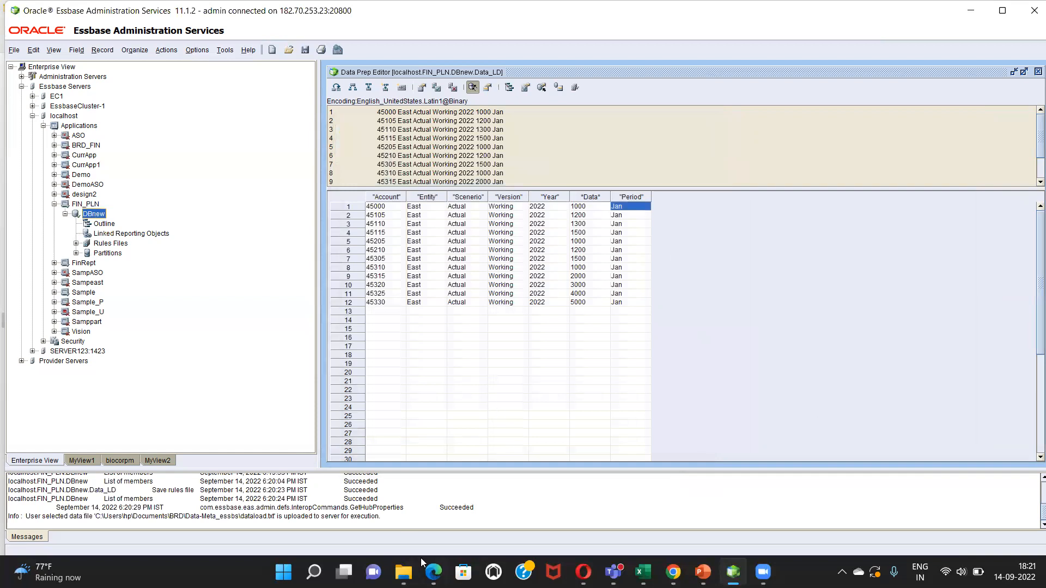
# Launch Excel, maximize Book4, and open the Smart View panel to connect to FIN_PLN
pyautogui.click(314, 571)
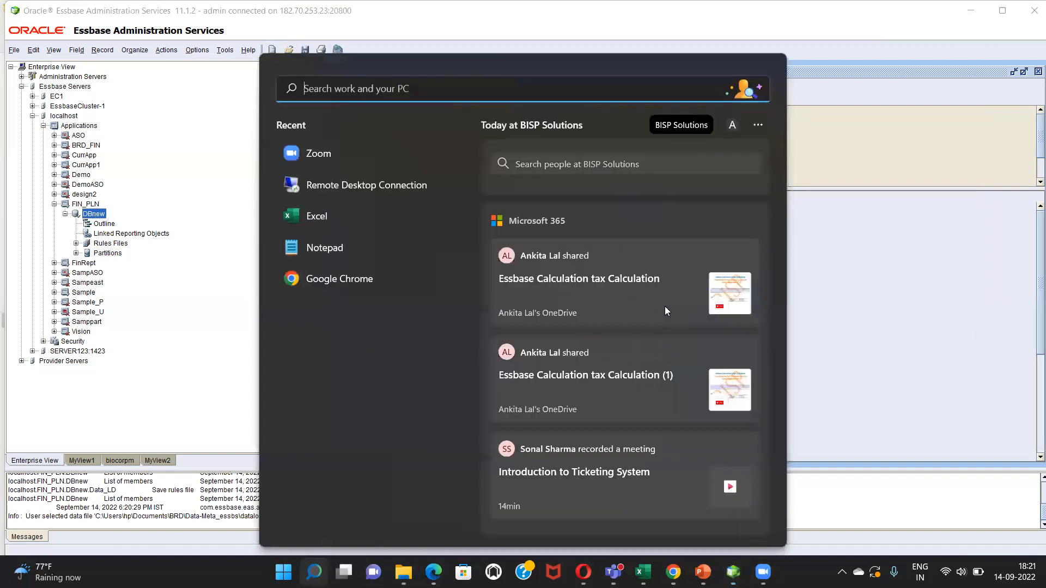
pyautogui.write('excel')
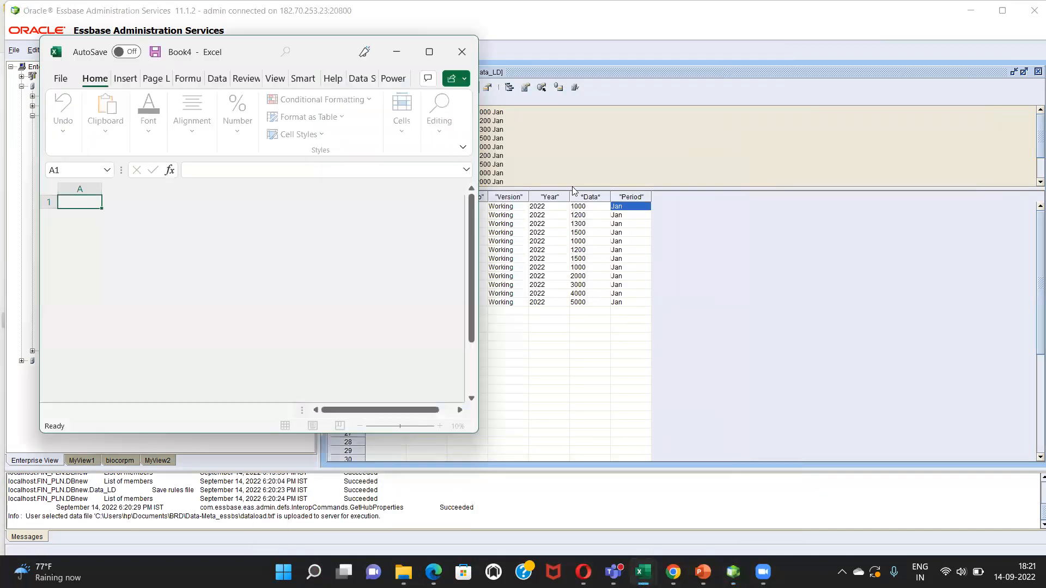
pyautogui.doubleClick(213, 44)
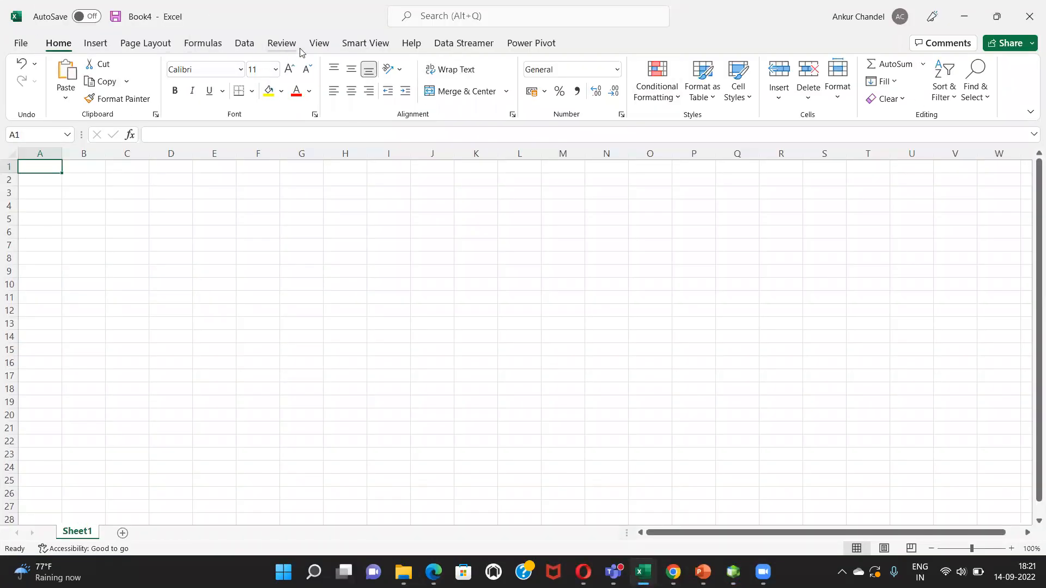
pyautogui.click(364, 47)
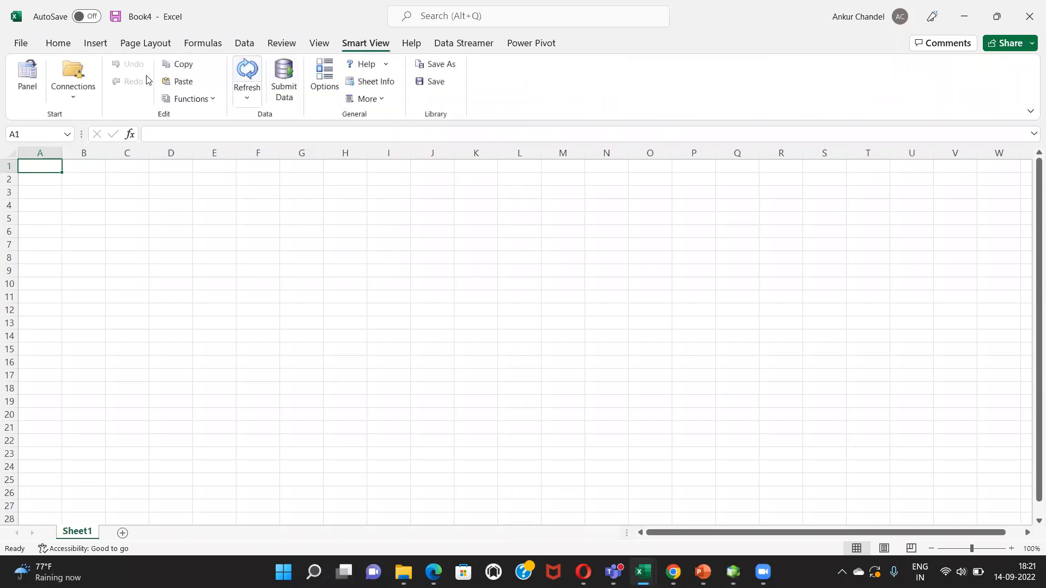
pyautogui.click(27, 76)
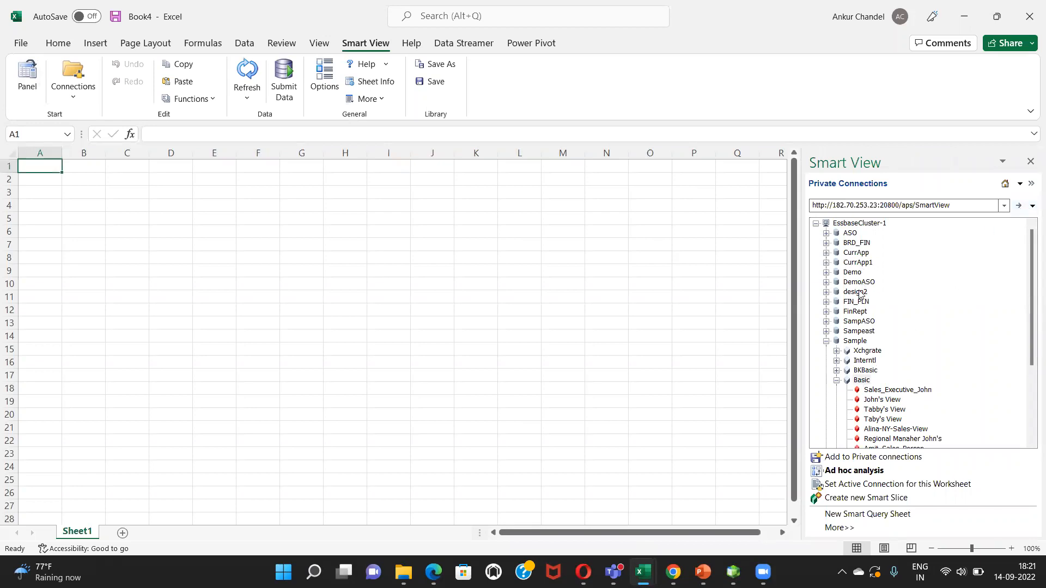
pyautogui.click(827, 302)
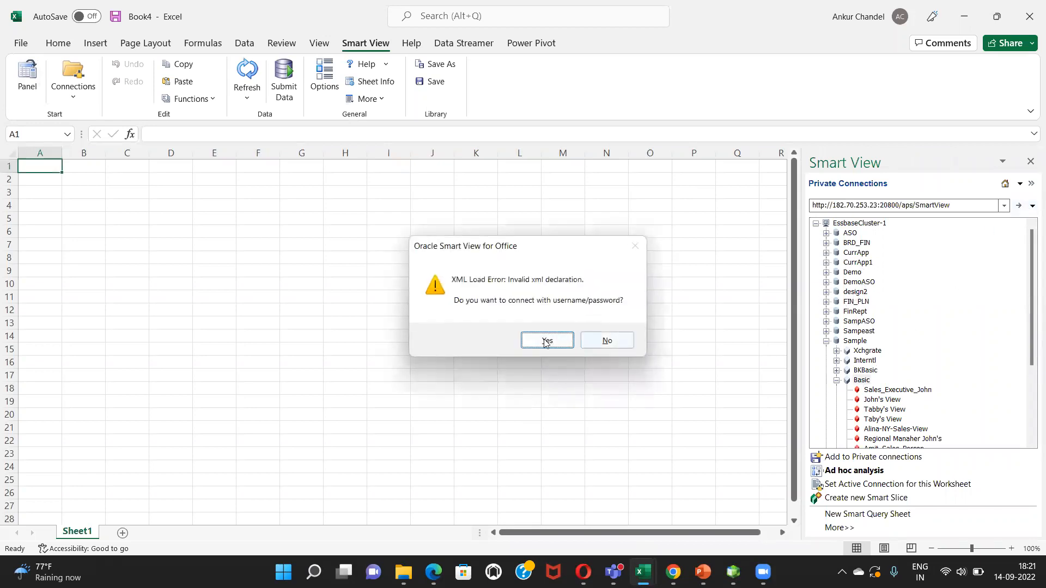
# Try signing in with the user name, dismiss the XML load error, and keep Excel open
pyautogui.click(547, 340)
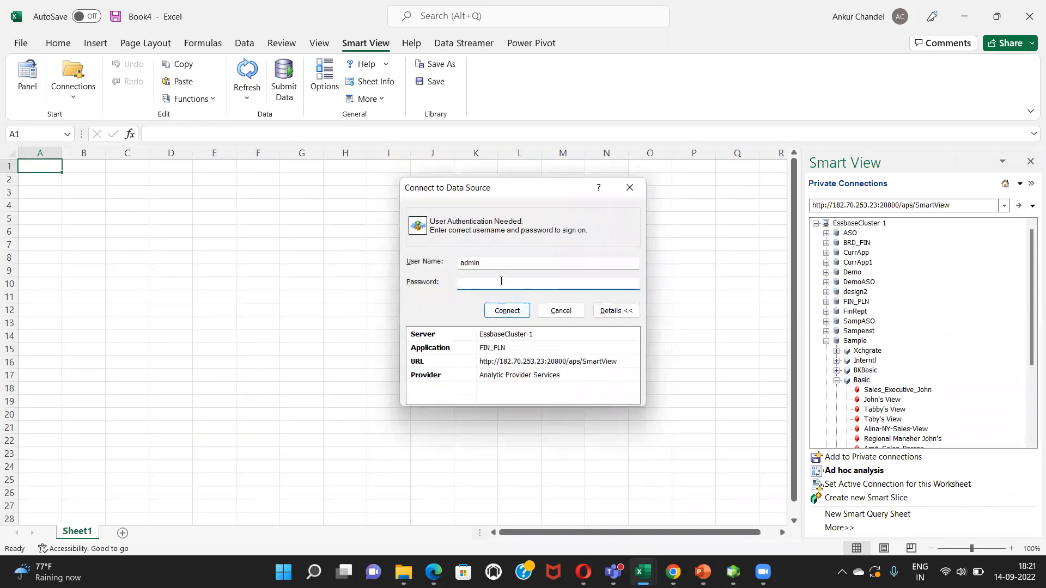
pyautogui.write('rd')
pyautogui.press('Return')
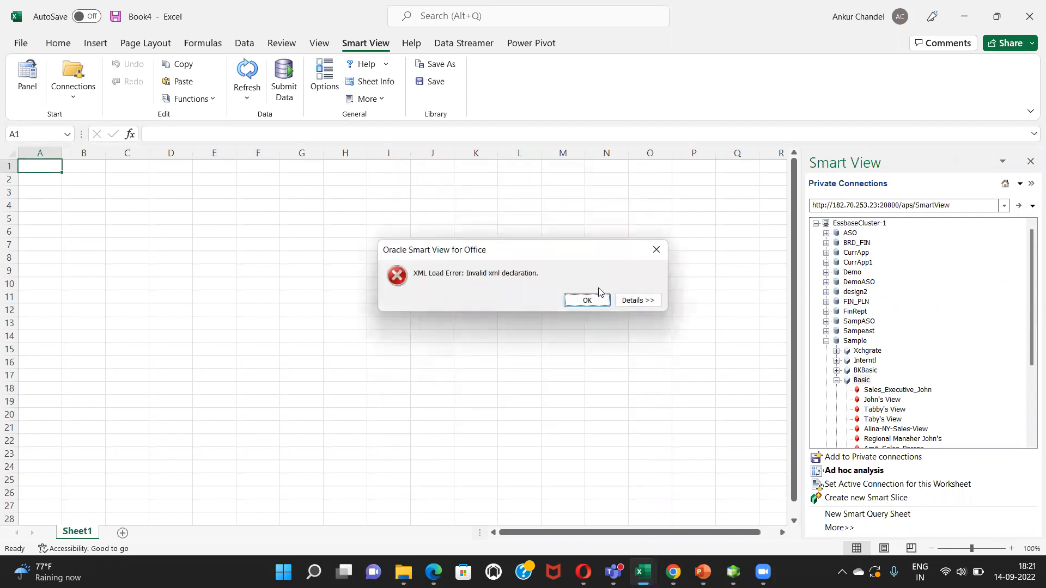
pyautogui.click(580, 301)
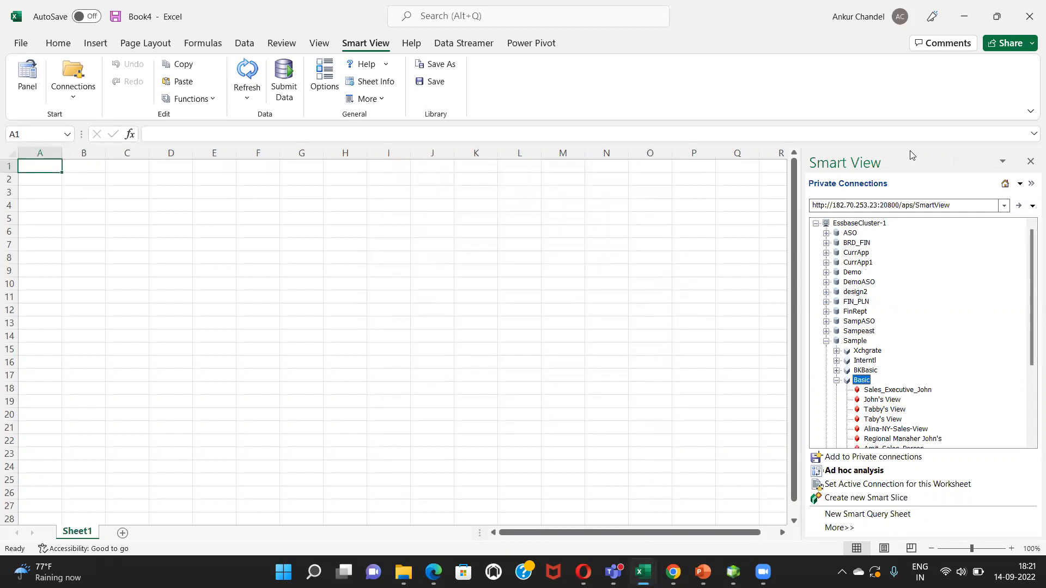
pyautogui.click(1030, 17)
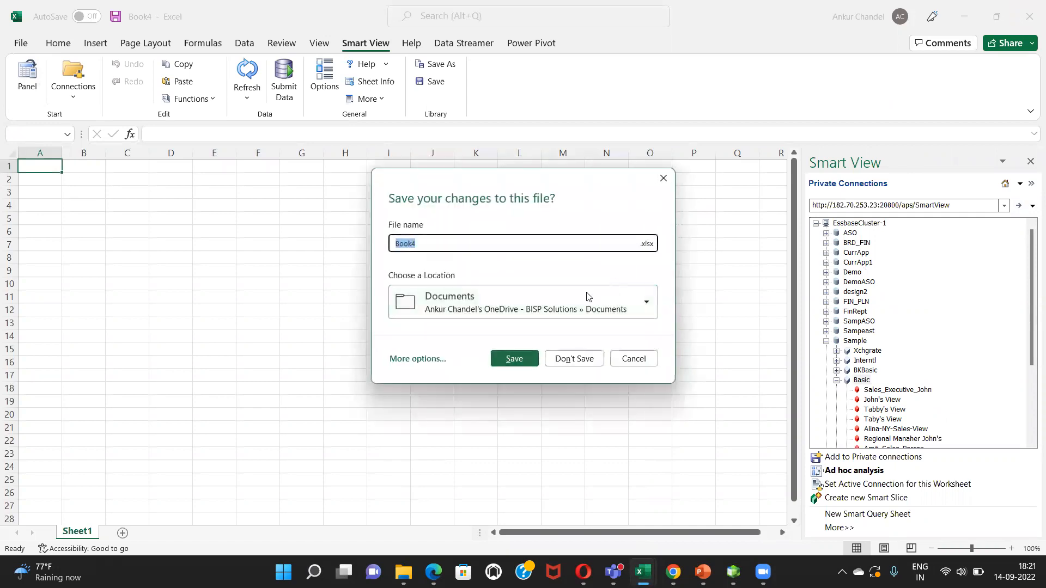
pyautogui.click(632, 357)
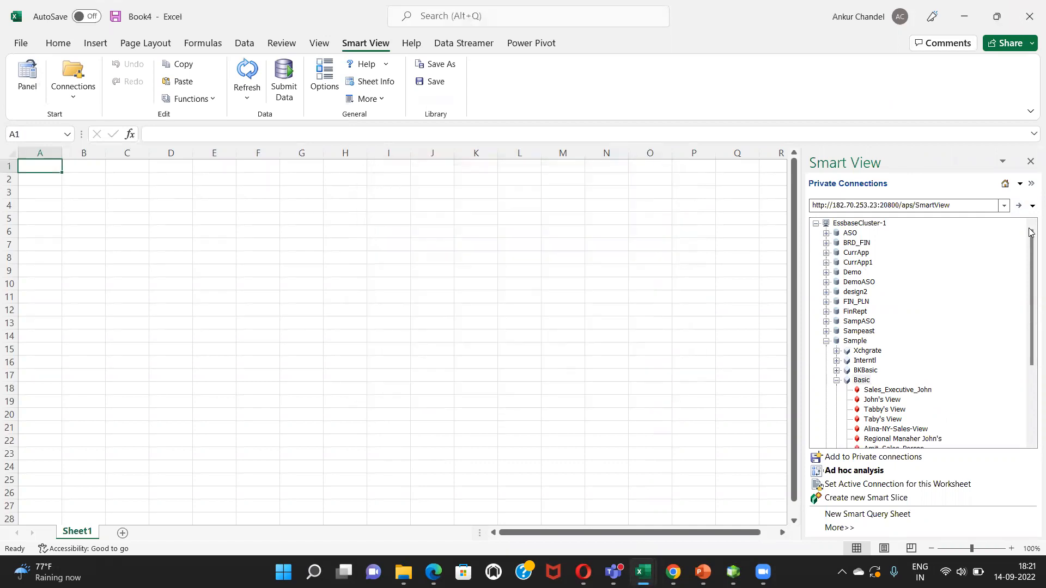
# Disconnect all connections, reconnect via the Quick Connect URL, and sign in to EssbaseCluster-1 with the password
pyautogui.click(1029, 185)
pyautogui.click(971, 340)
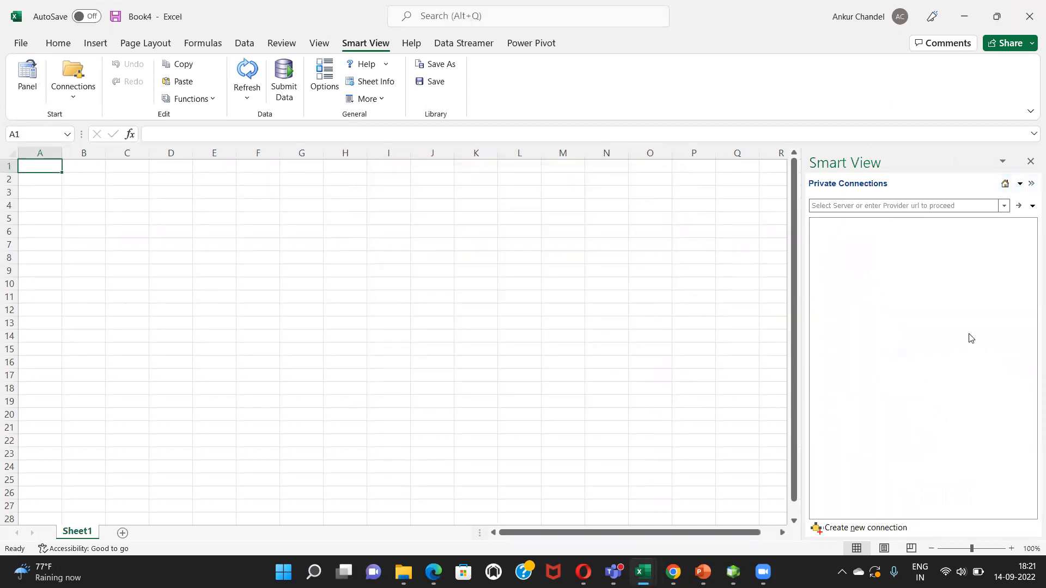
pyautogui.click(1005, 206)
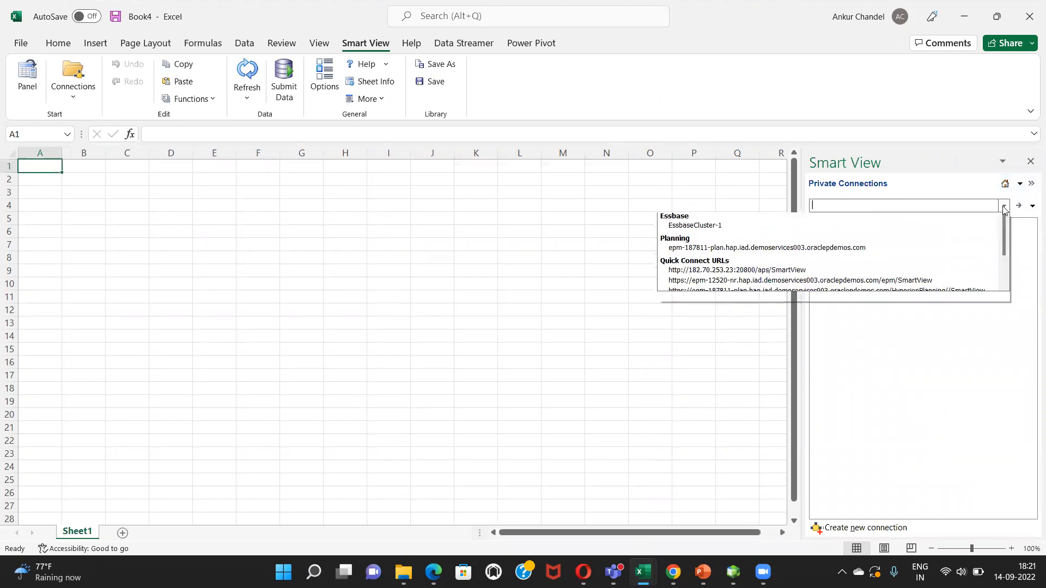
pyautogui.click(733, 295)
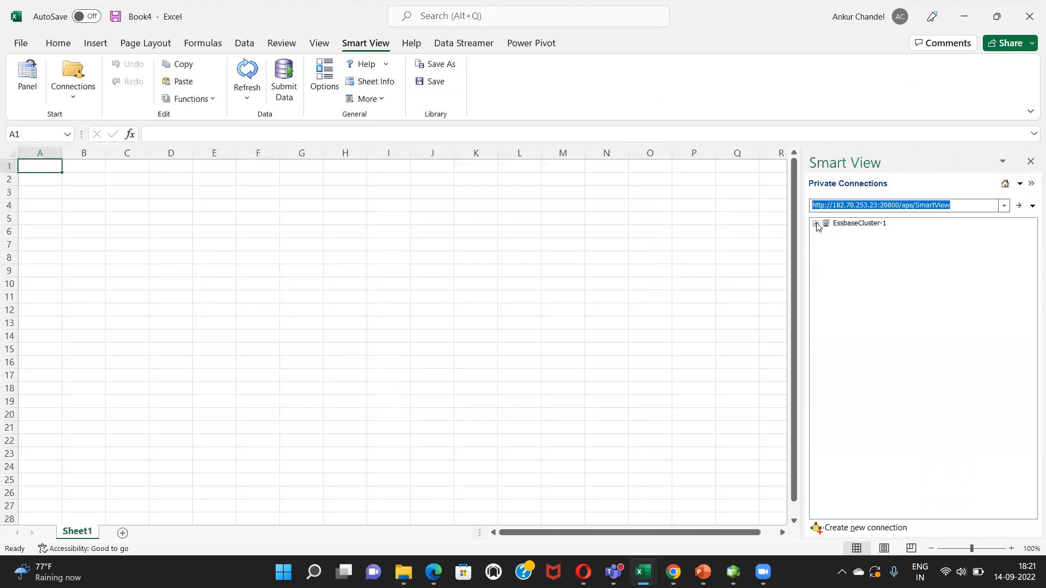
pyautogui.click(1018, 210)
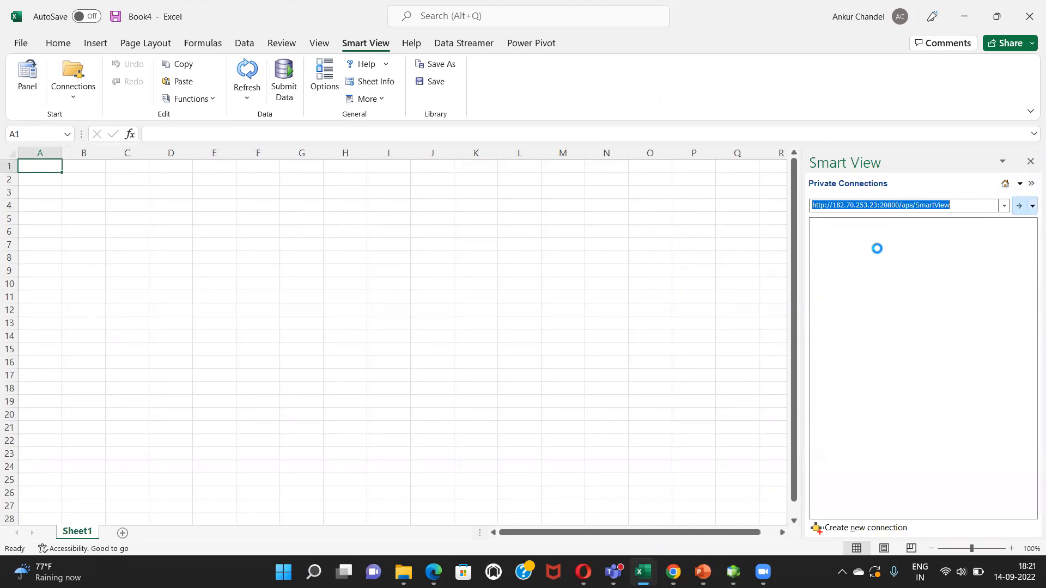
pyautogui.click(816, 224)
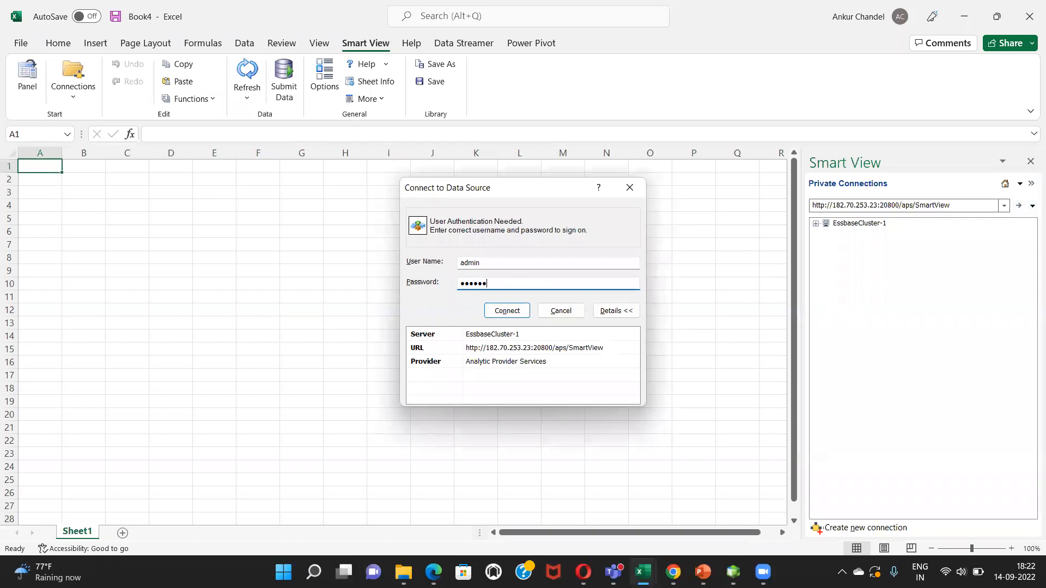
pyautogui.write('••')
pyautogui.press('Return')
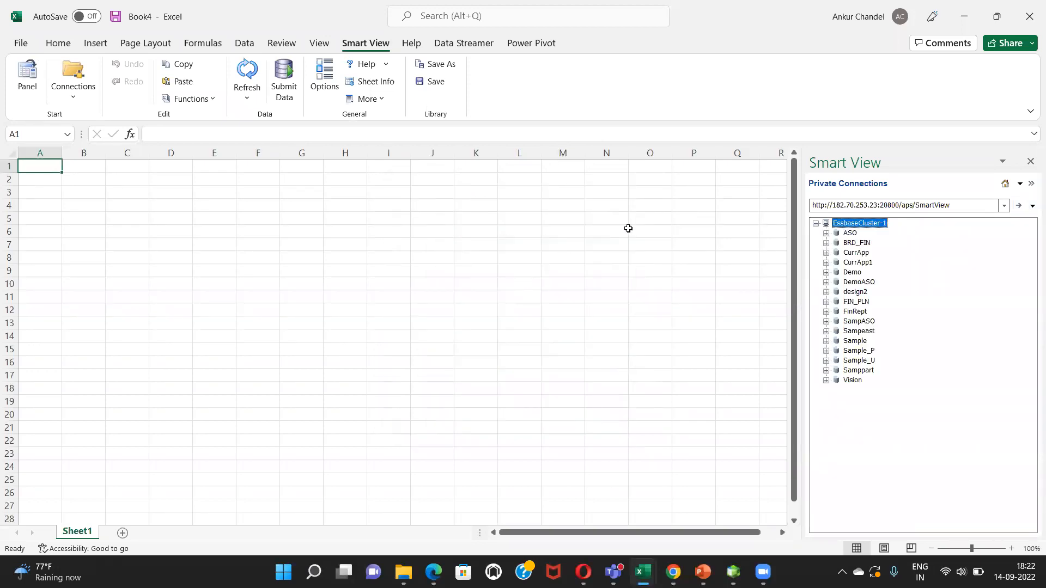
# Expand FIN_PLN and start an ad hoc analysis on DBnew
pyautogui.click(826, 303)
pyautogui.click(834, 312)
pyautogui.click(858, 312)
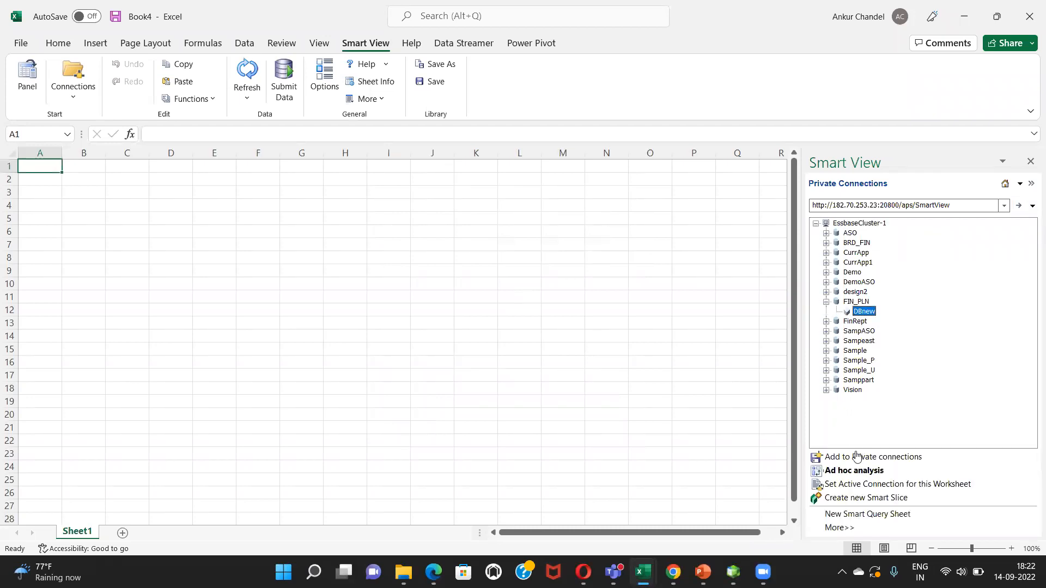
pyautogui.click(850, 471)
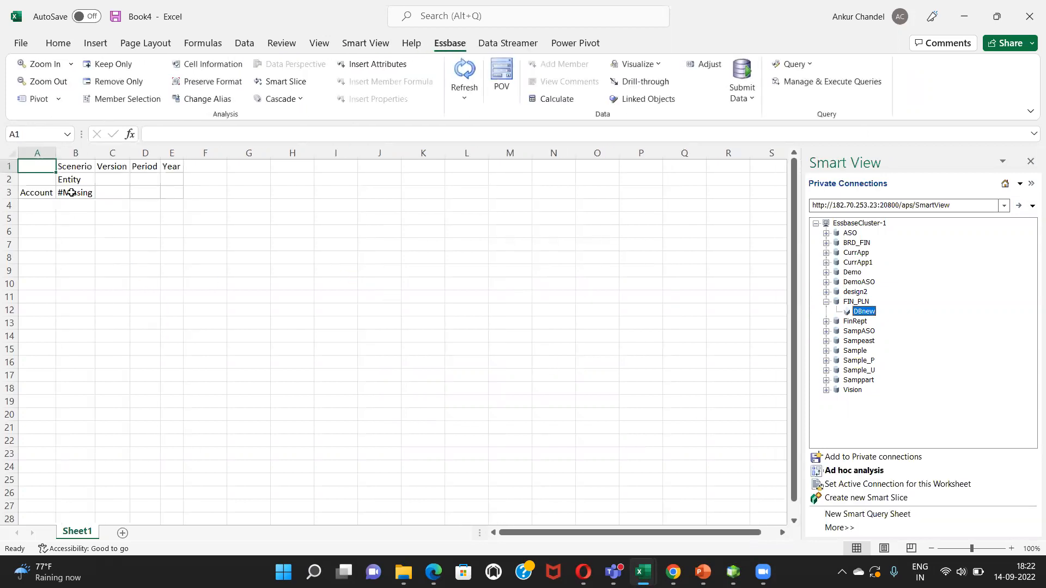
# Replace Scenerio in cell B1 with the Actual member
pyautogui.click(88, 172)
pyautogui.click(101, 169)
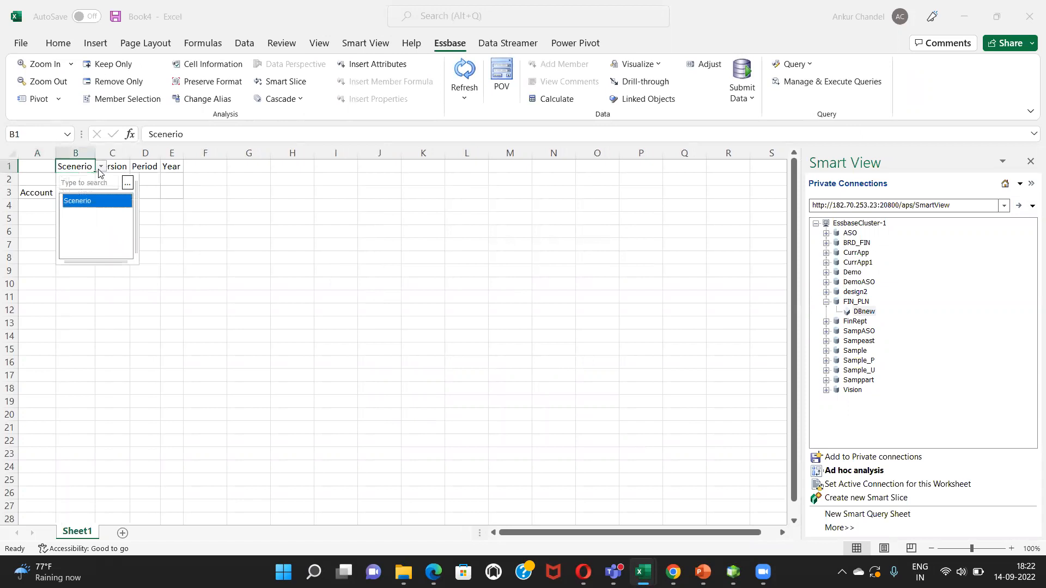
pyautogui.click(127, 183)
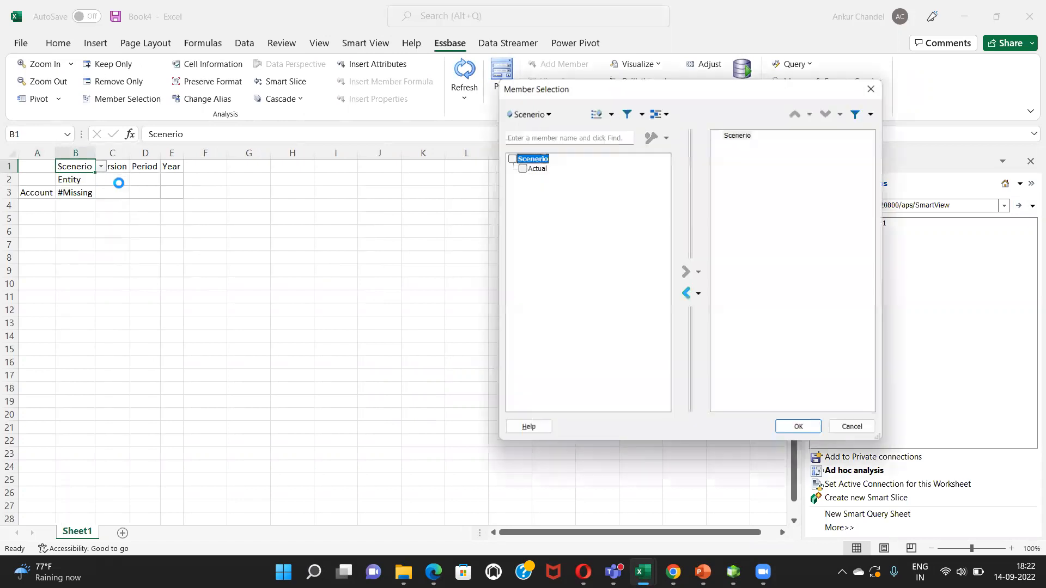
pyautogui.click(521, 170)
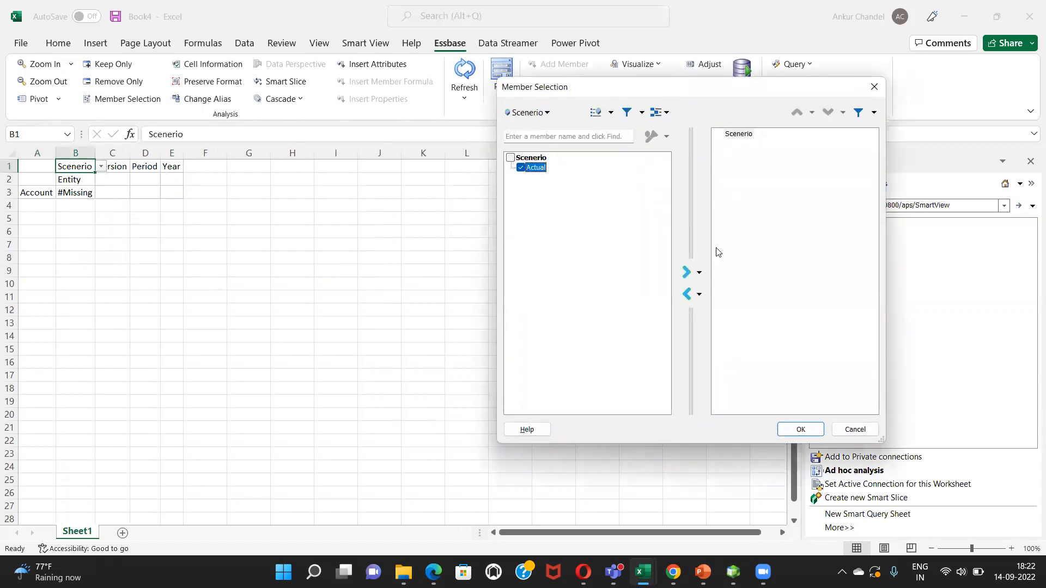
pyautogui.click(686, 273)
pyautogui.click(732, 136)
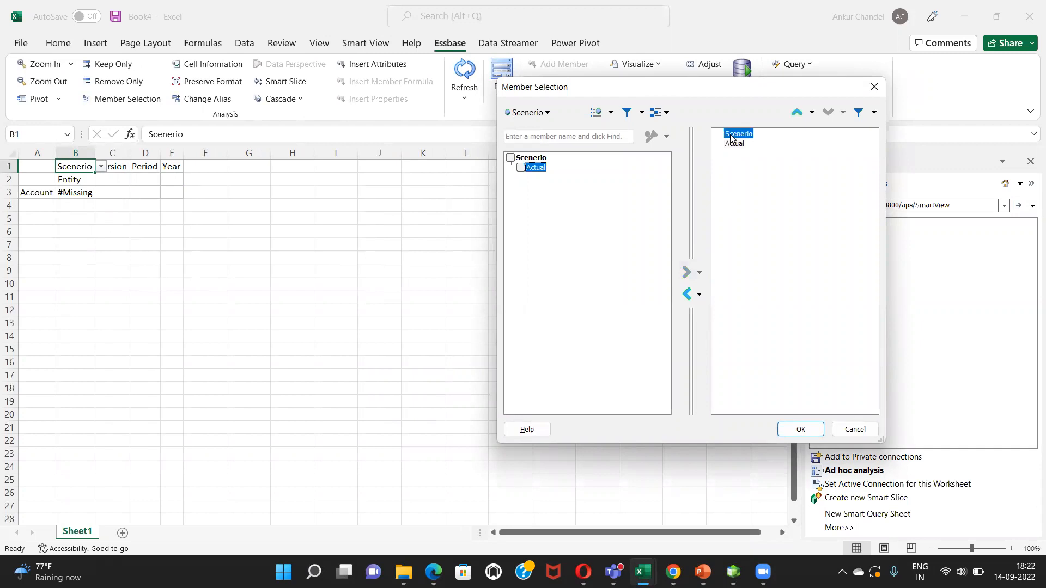
pyautogui.click(686, 294)
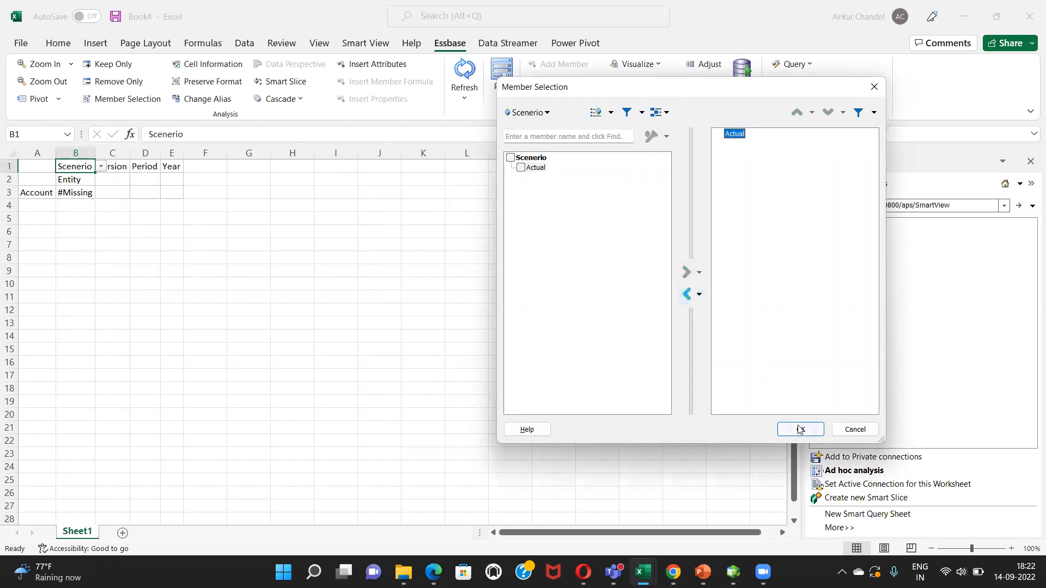
pyautogui.click(799, 428)
# Replace Version in cell C1 with the Working member
pyautogui.click(126, 168)
pyautogui.click(136, 166)
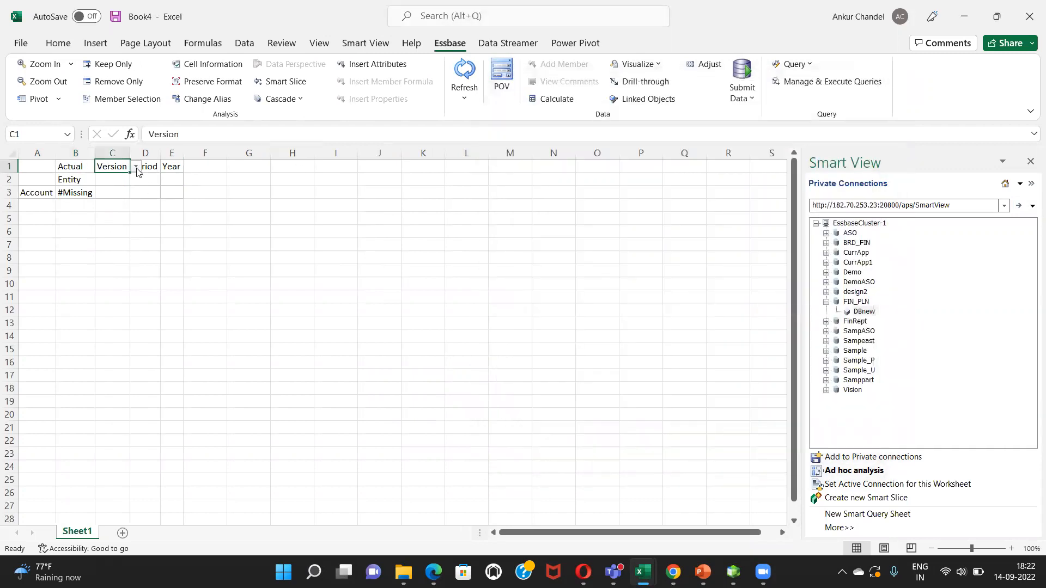
pyautogui.click(179, 180)
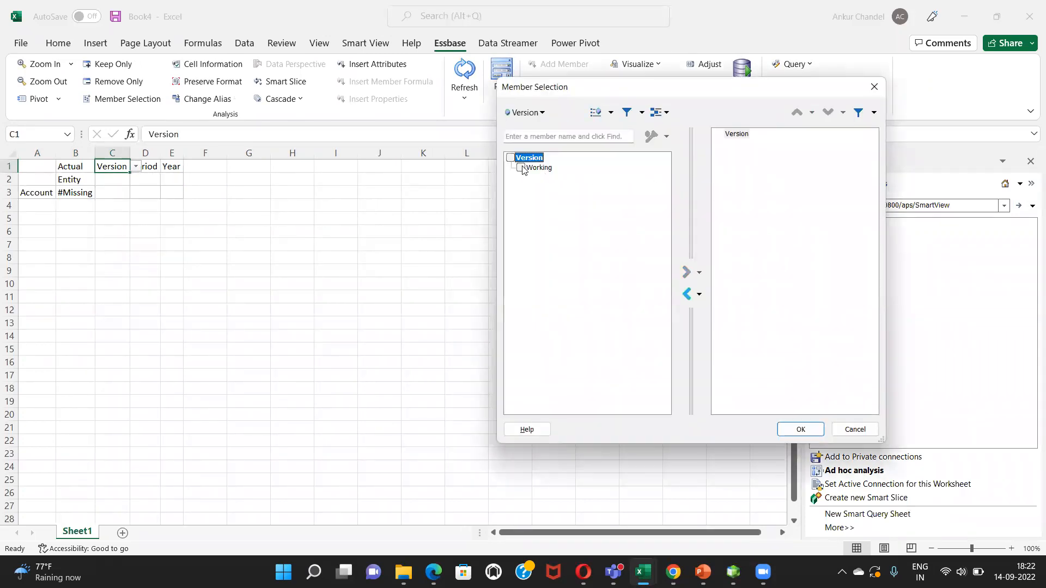
pyautogui.click(523, 170)
pyautogui.click(686, 272)
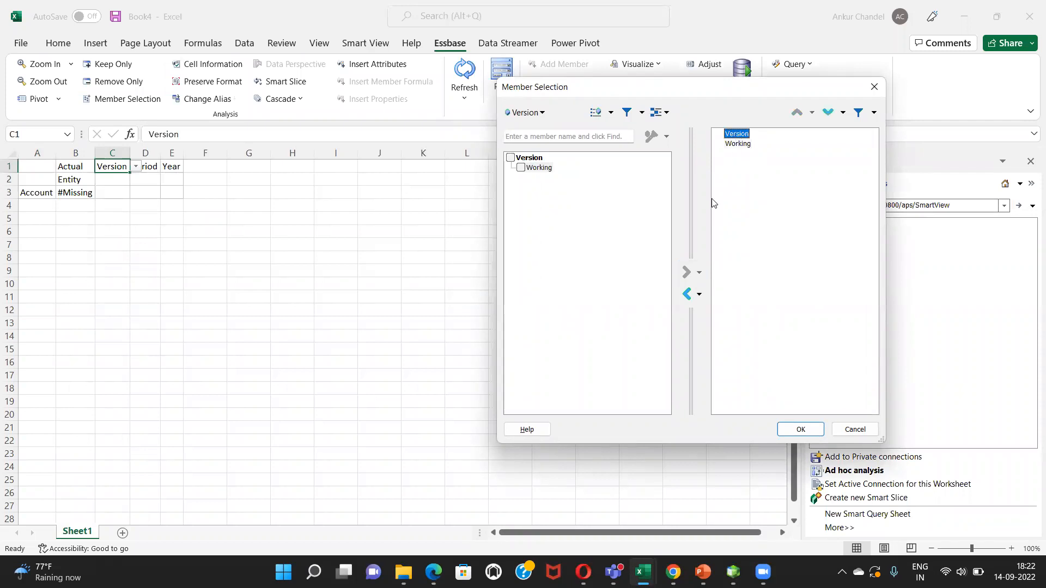
pyautogui.click(688, 295)
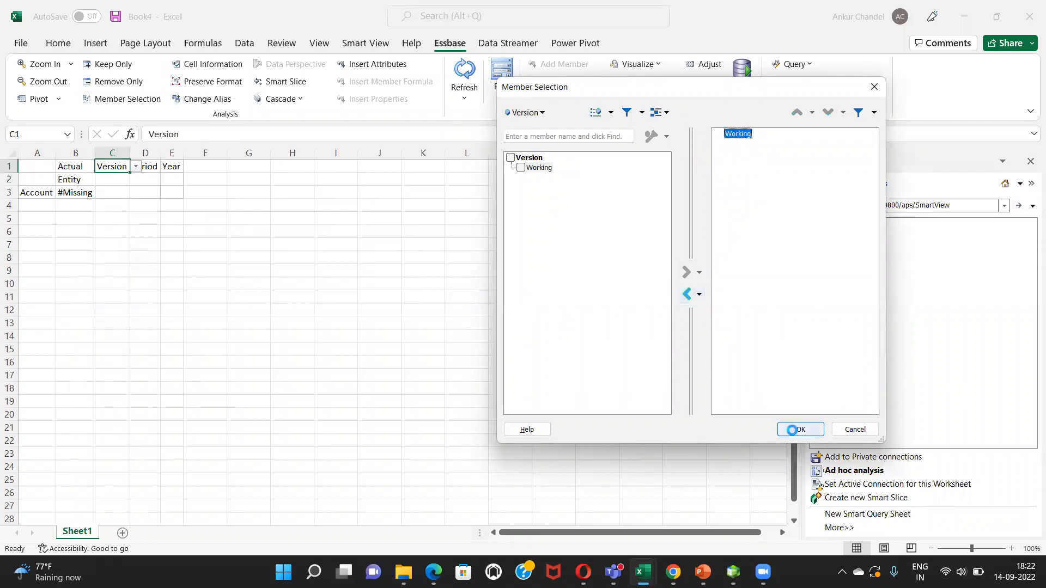
pyautogui.click(797, 429)
# Replace Period in cell D1 with the Jan member
pyautogui.click(148, 166)
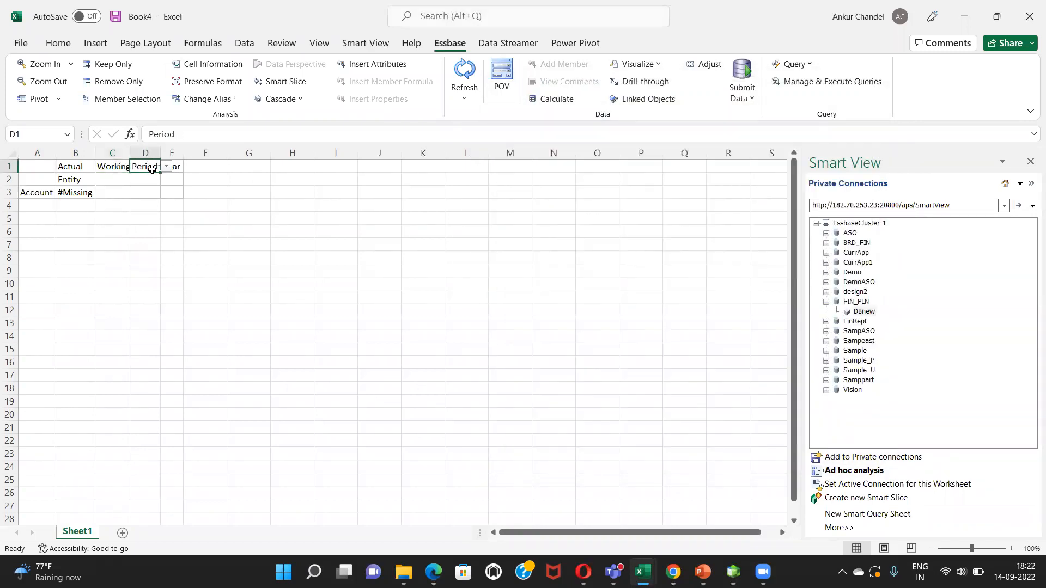
pyautogui.click(167, 168)
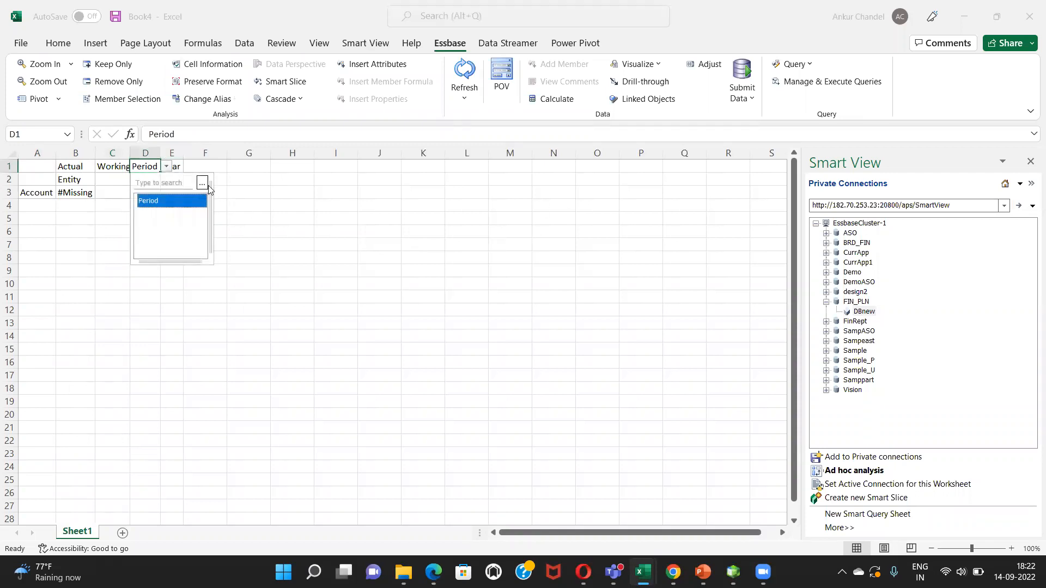
pyautogui.click(204, 182)
pyautogui.click(532, 168)
pyautogui.click(687, 272)
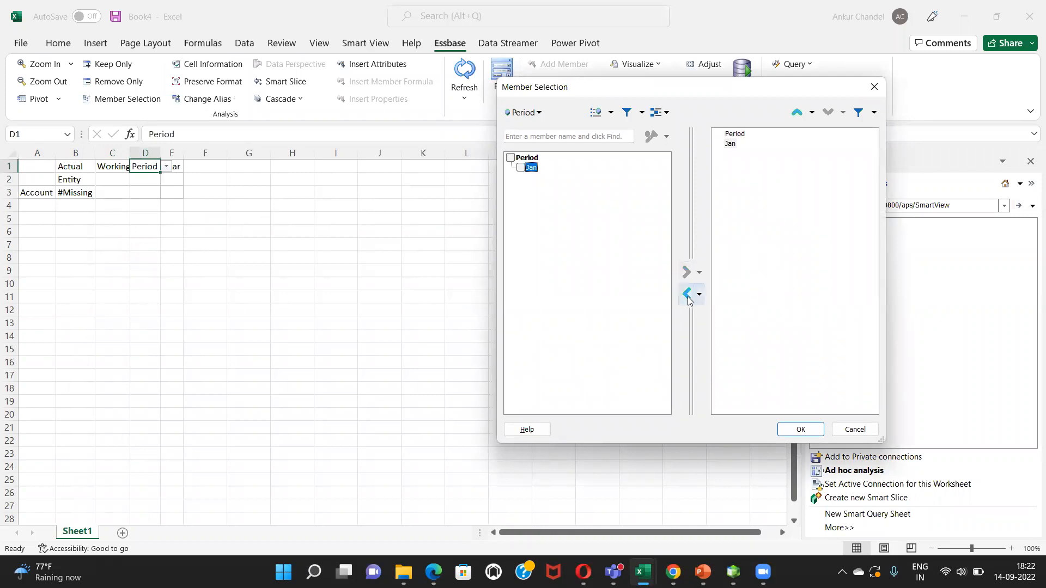
pyautogui.click(748, 146)
pyautogui.click(688, 294)
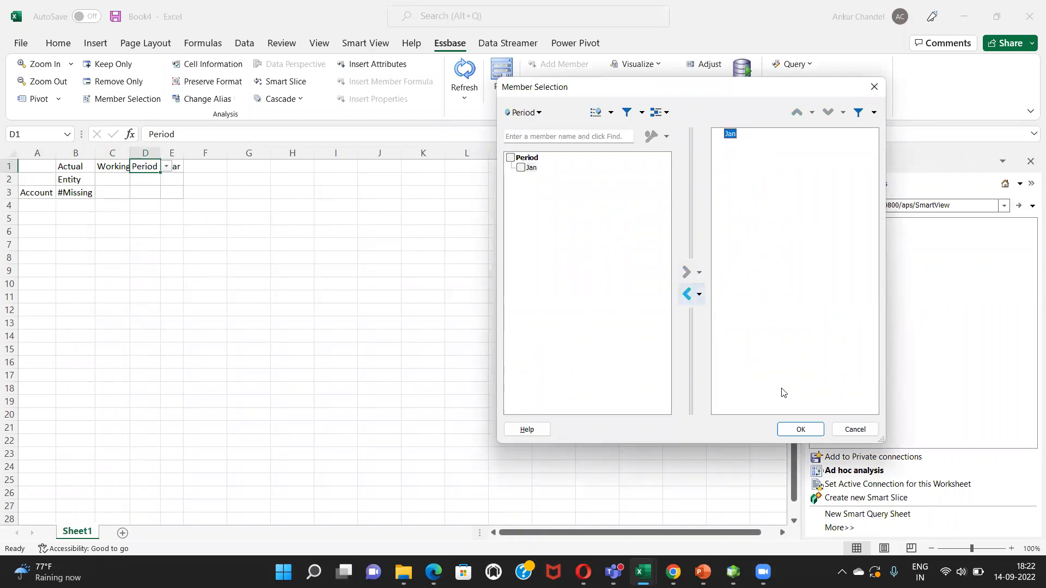
pyautogui.click(800, 430)
# Replace Year in cell E1 with the 2022 member
pyautogui.click(175, 166)
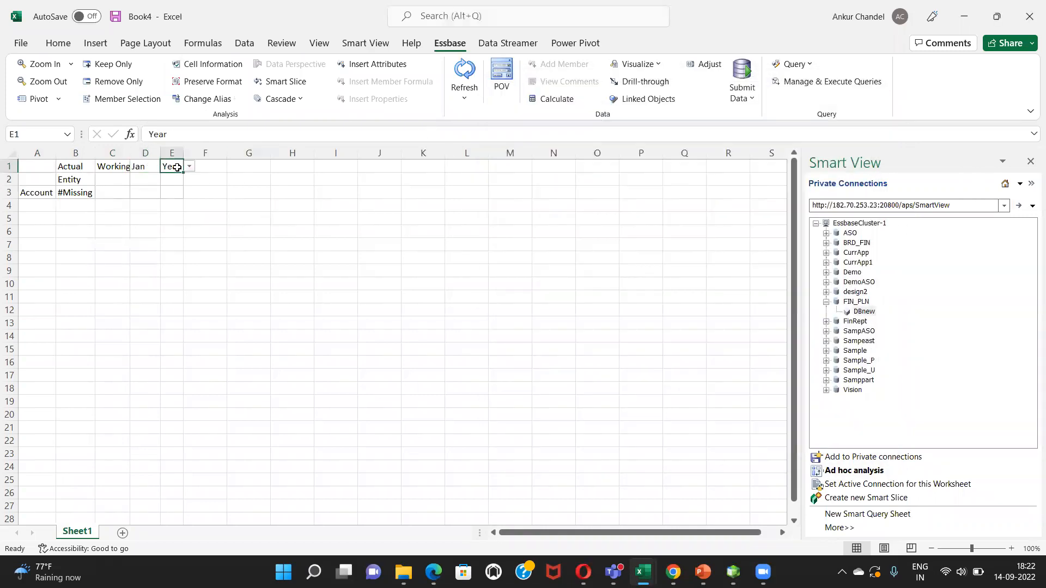
pyautogui.click(190, 168)
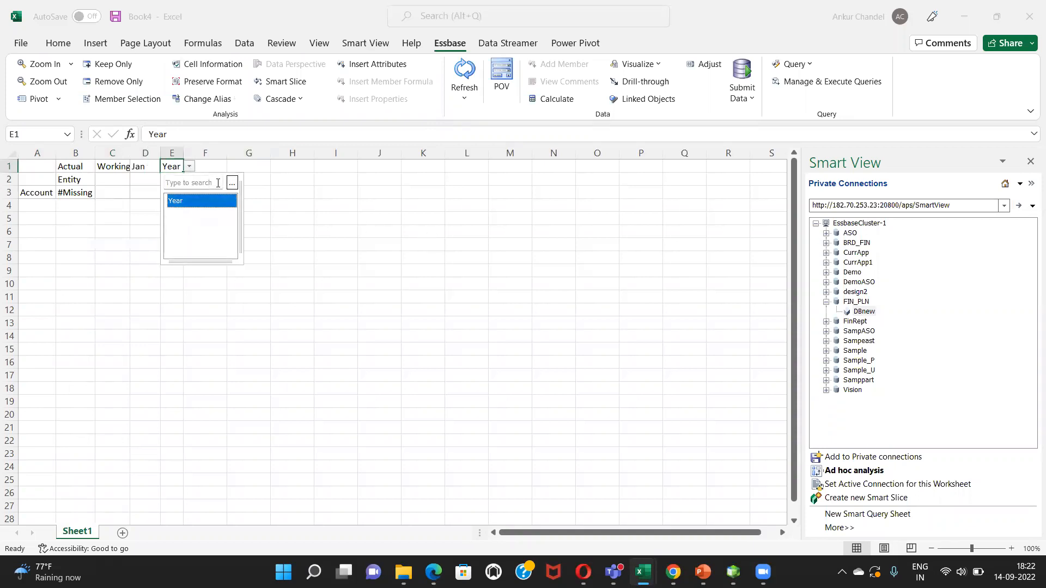
pyautogui.click(232, 184)
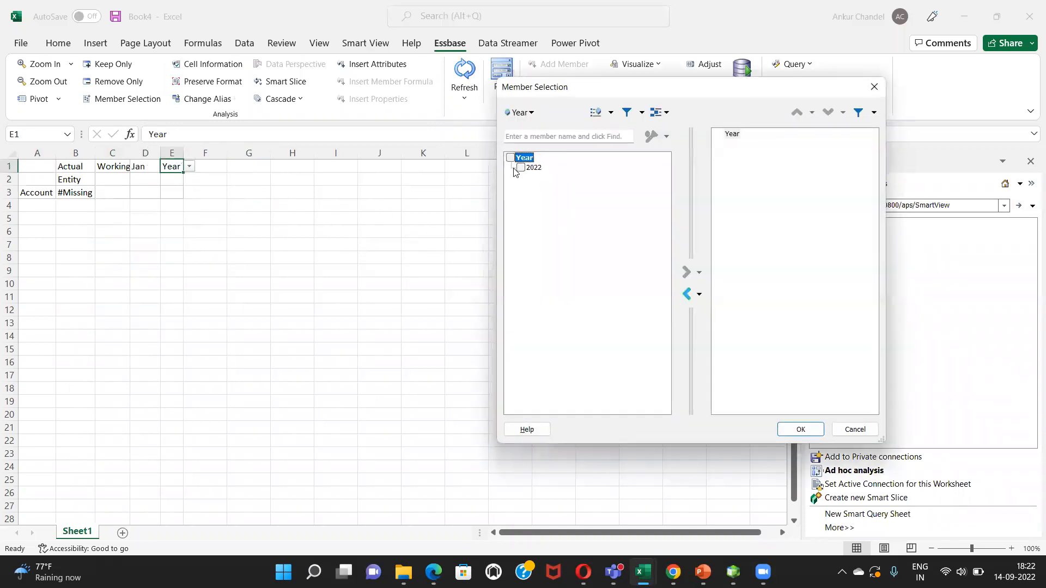
pyautogui.click(685, 274)
pyautogui.click(732, 134)
pyautogui.click(686, 295)
pyautogui.click(797, 429)
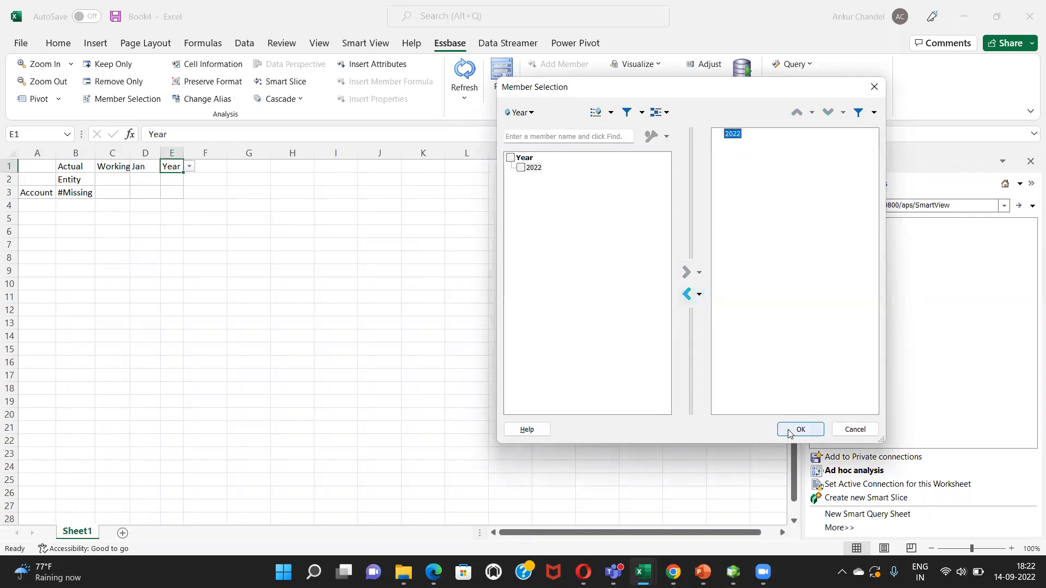
pyautogui.click(73, 181)
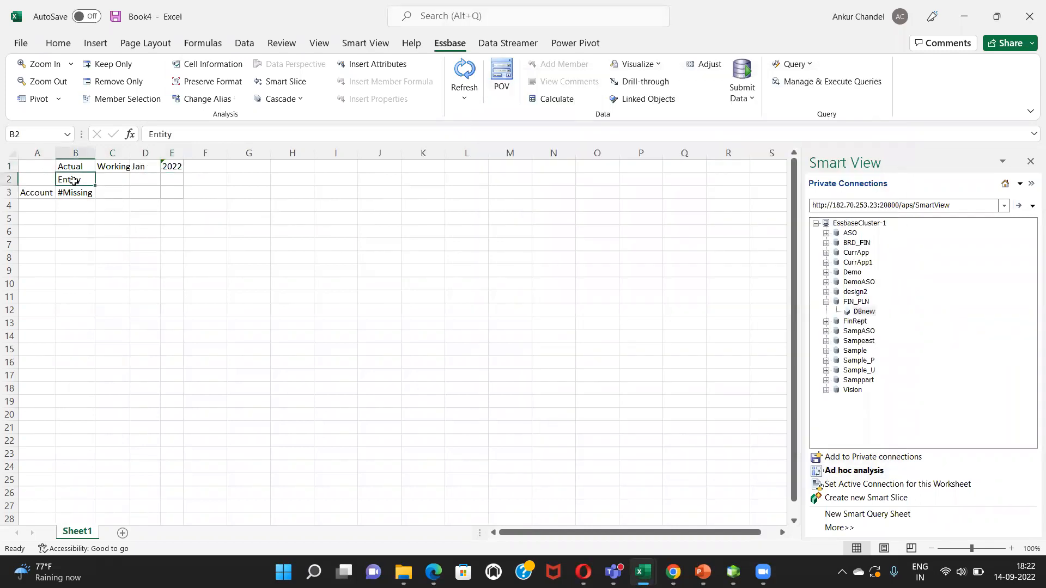
# Enter East as the Entity in B2 and refresh the grid
pyautogui.write('East')
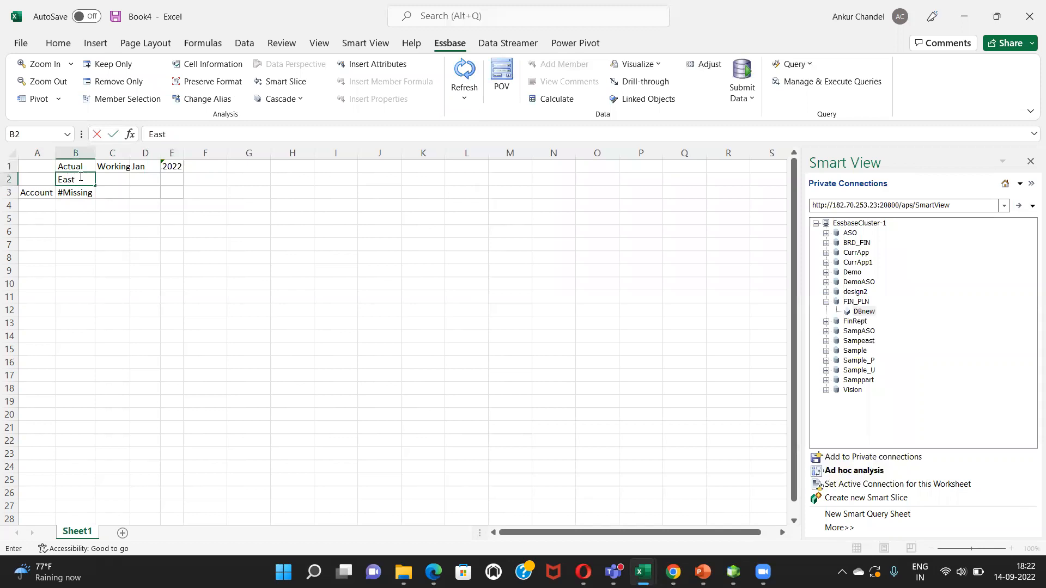
pyautogui.click(36, 192)
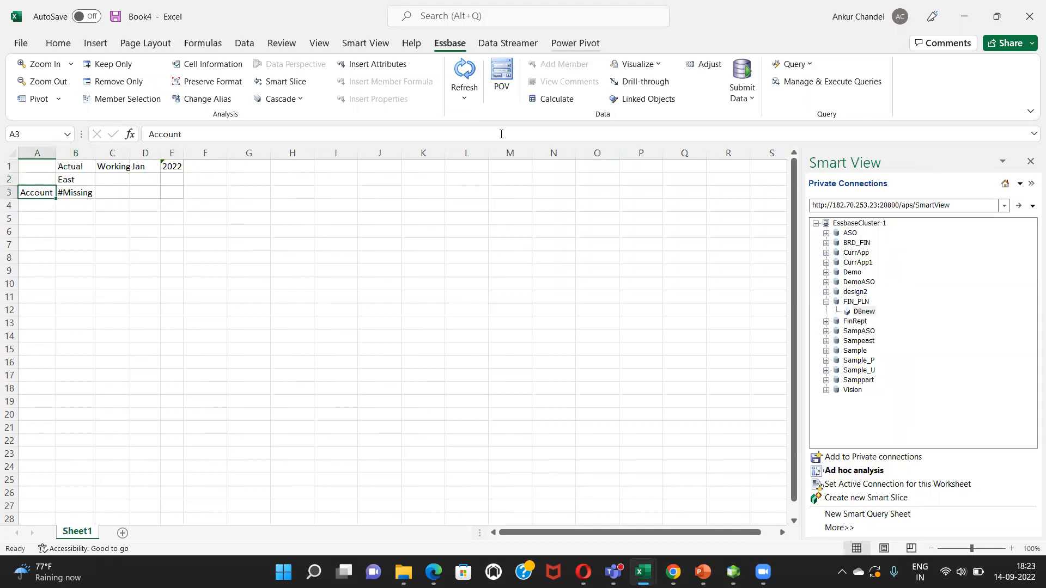
pyautogui.click(318, 247)
pyautogui.click(465, 71)
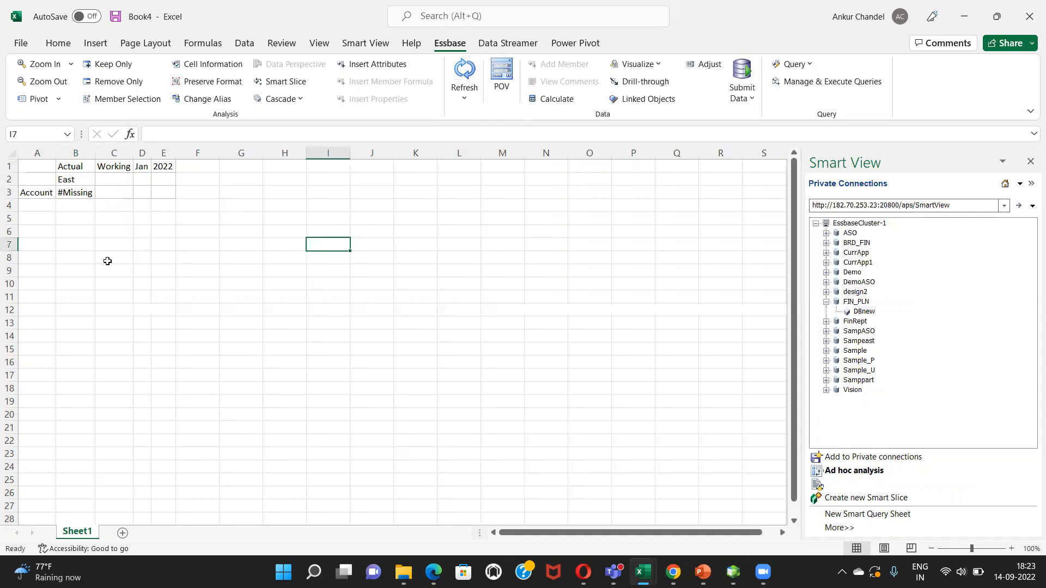
# Drill Account from INCOME STATEMENT through Net Income, EBIT, Gross Margin and Contract Revenue to OTHER REVENUE
pyautogui.click(35, 191)
pyautogui.doubleClick(35, 192)
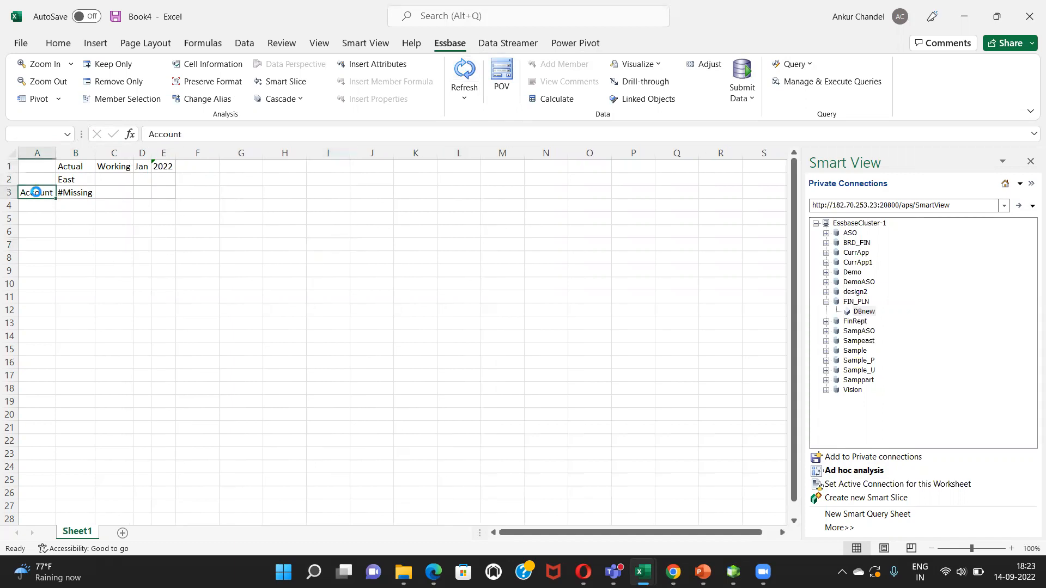
pyautogui.doubleClick(66, 192)
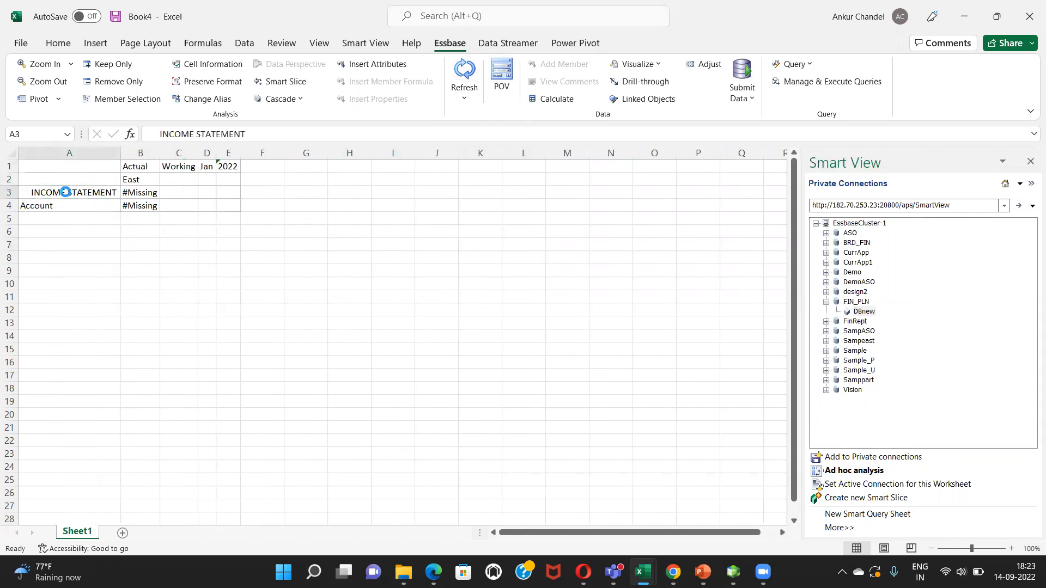
pyautogui.doubleClick(70, 194)
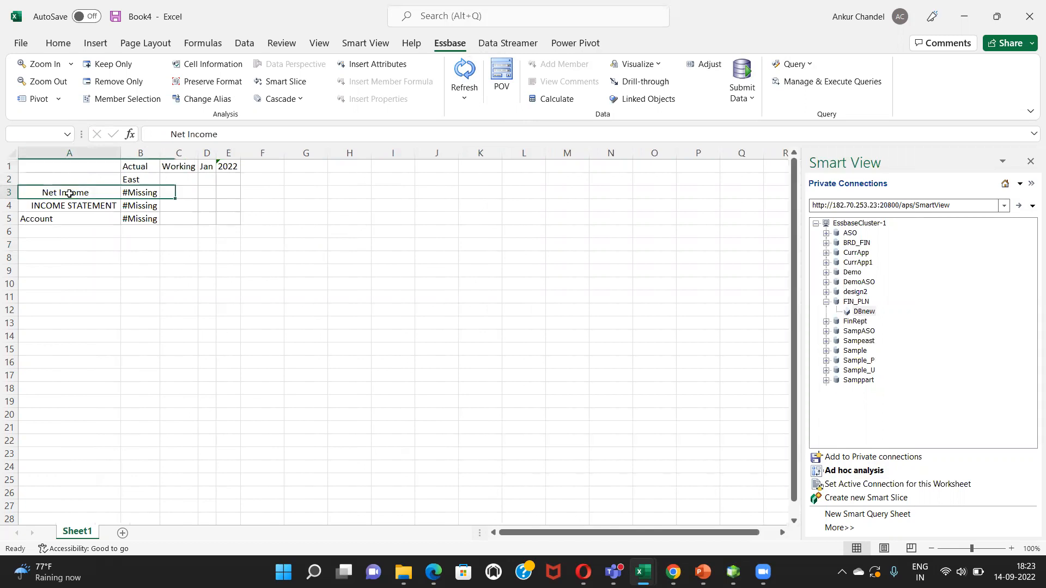
pyautogui.doubleClick(69, 194)
pyautogui.doubleClick(70, 194)
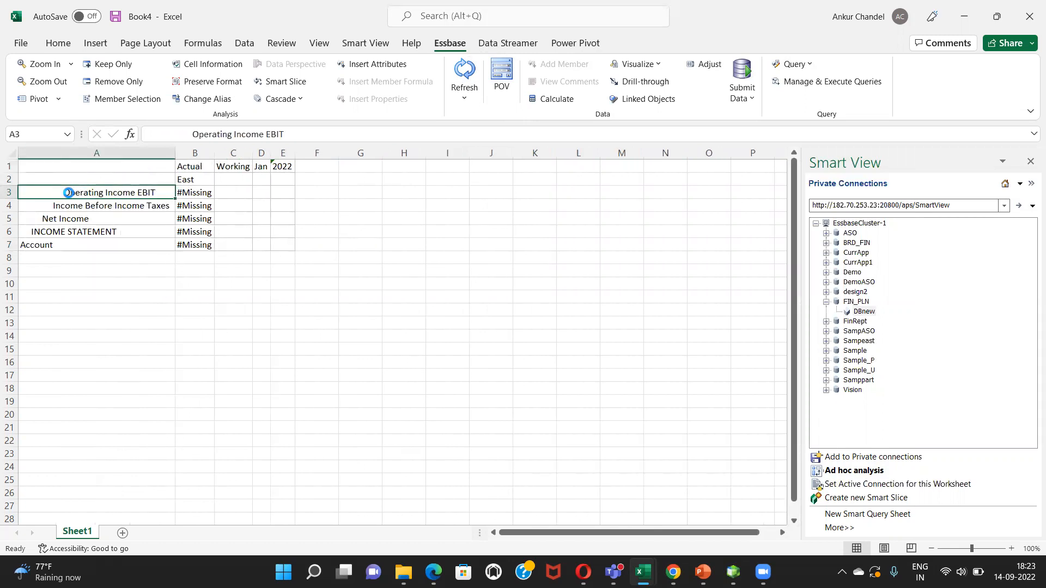
pyautogui.doubleClick(69, 194)
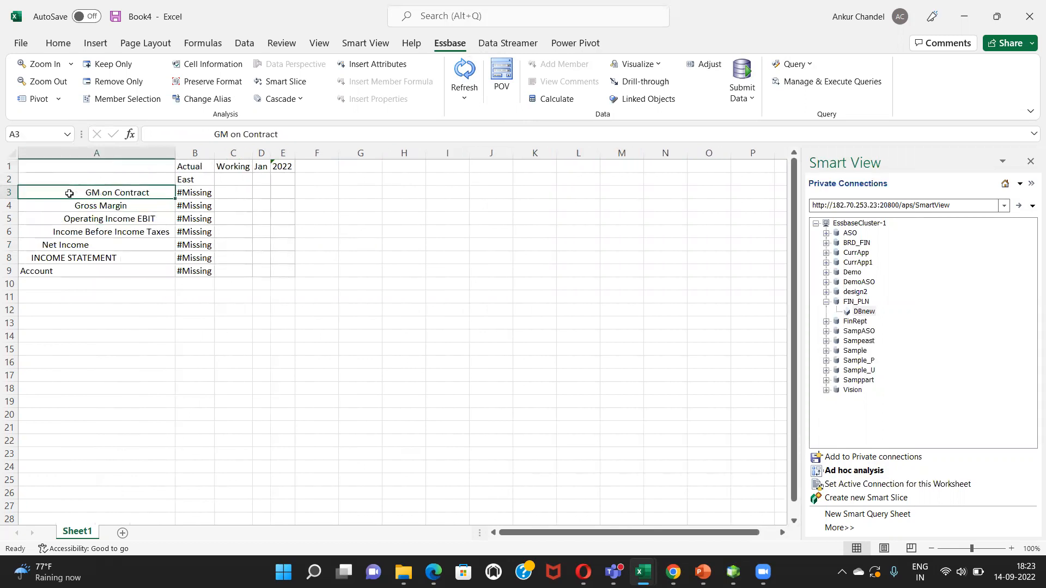
pyautogui.doubleClick(88, 193)
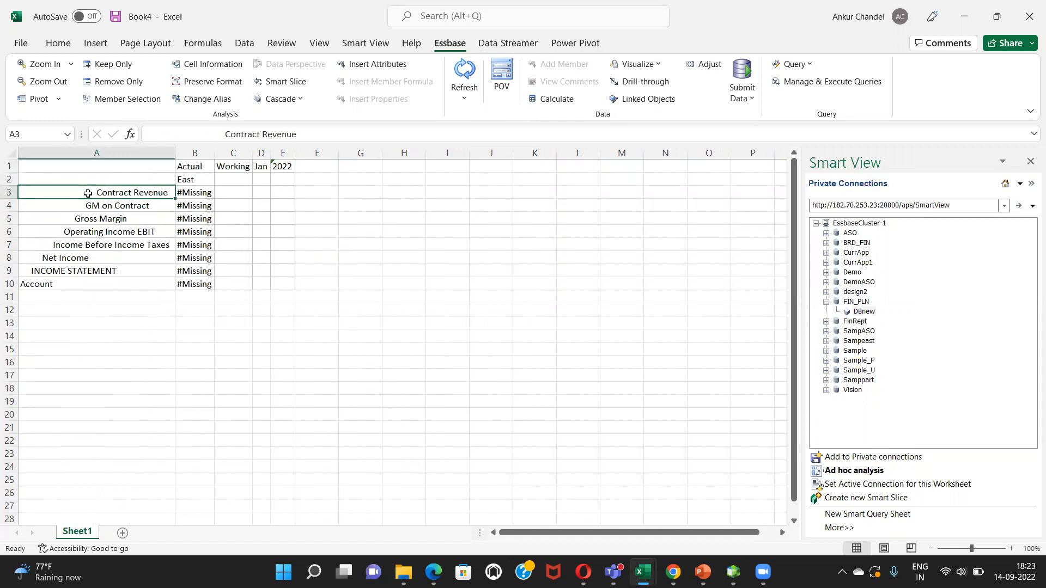
pyautogui.doubleClick(119, 193)
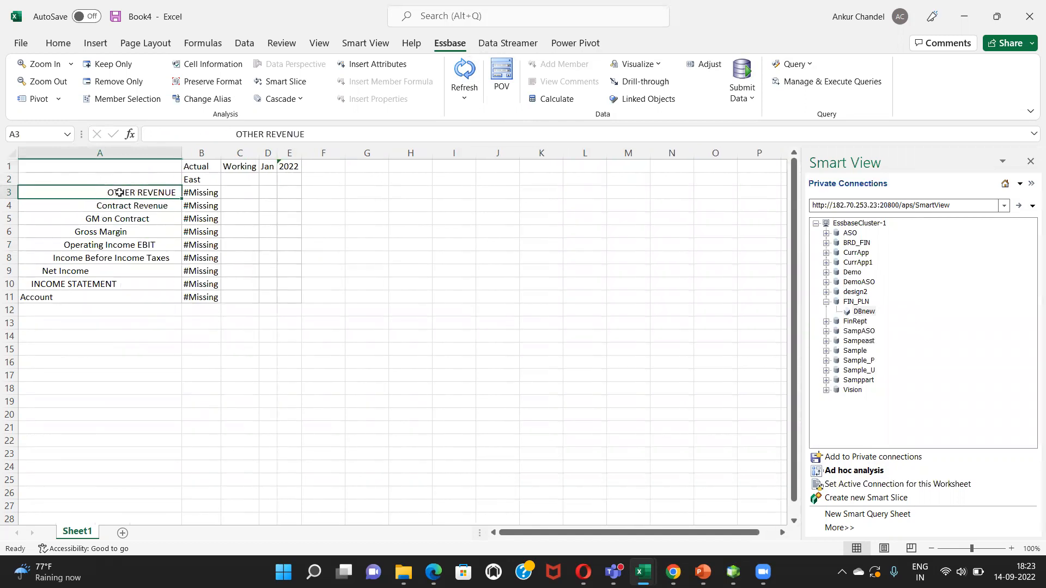
# Keep only OTHER REVENUE, expand it into its twelve accounts, and select values B3:B15
pyautogui.click(113, 65)
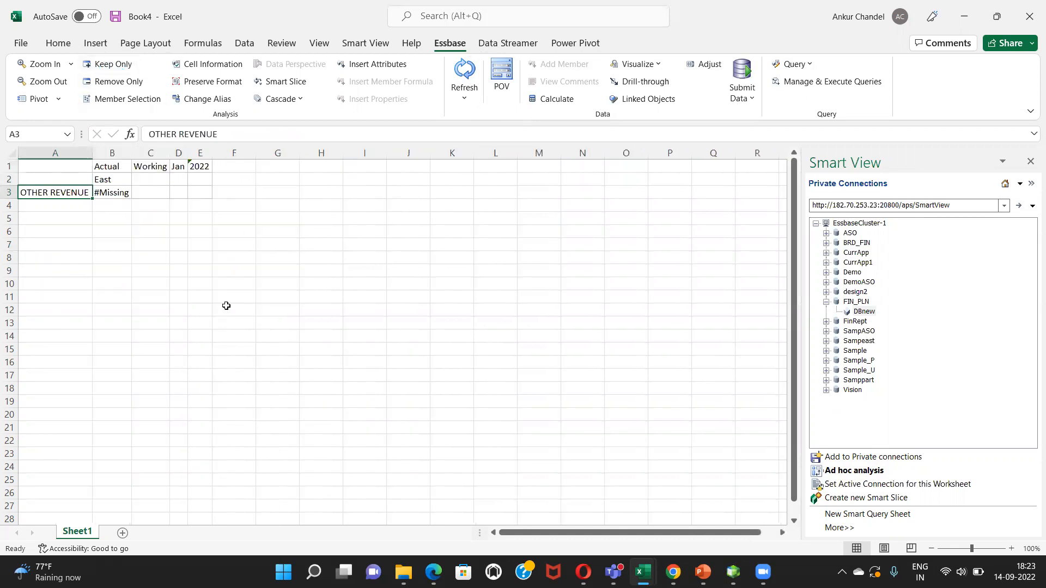
pyautogui.doubleClick(52, 192)
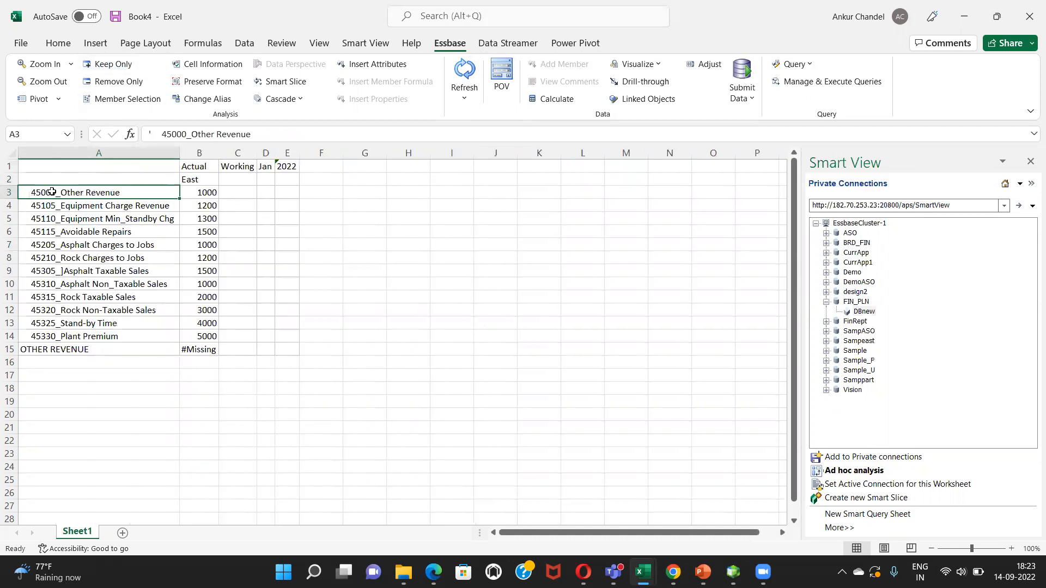
pyautogui.moveTo(206, 193); pyautogui.dragTo(202, 349)
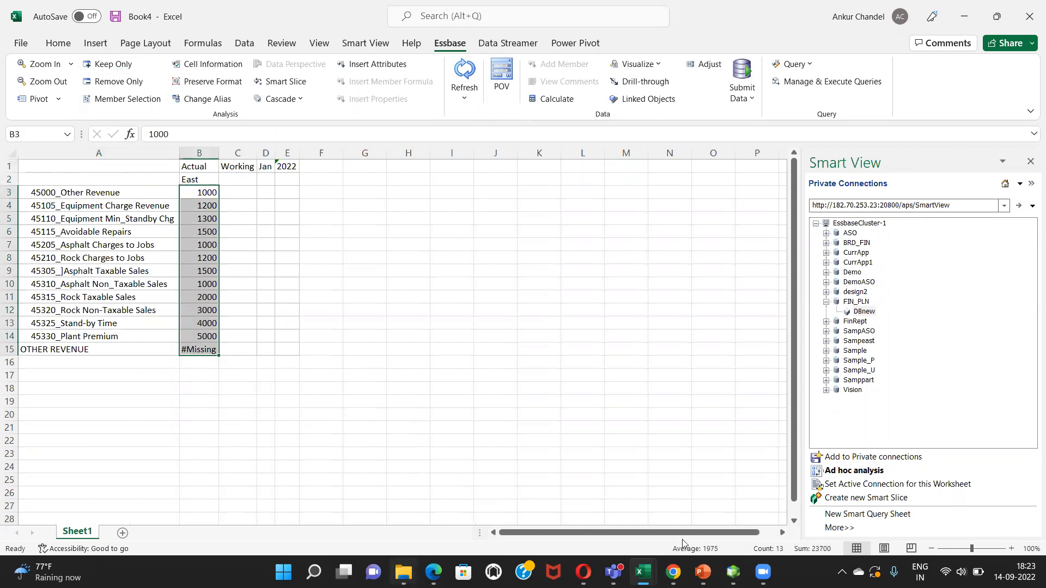
pyautogui.moveTo(735, 572)
pyautogui.moveTo(403, 572)
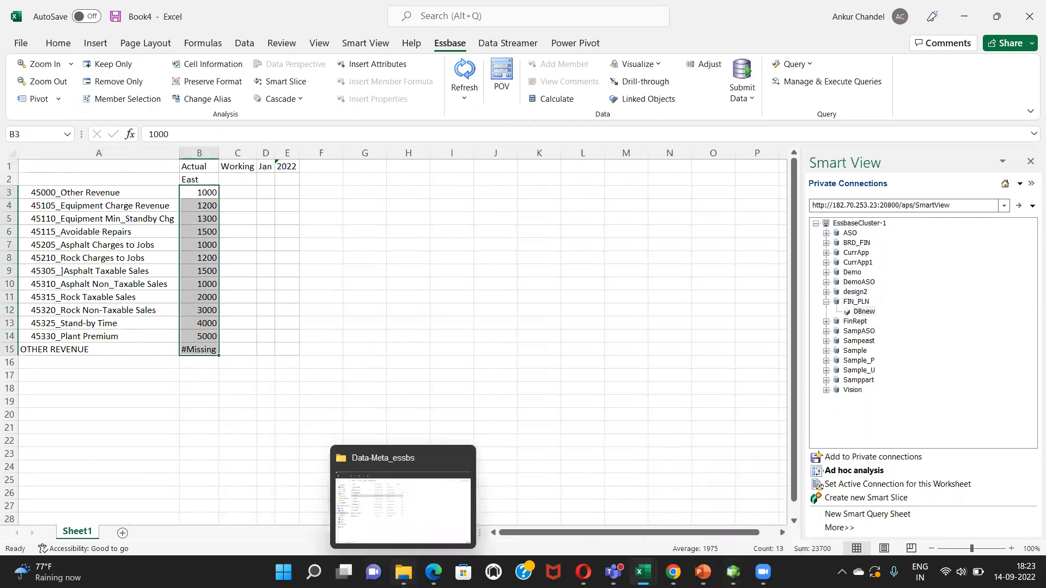
pyautogui.click(403, 501)
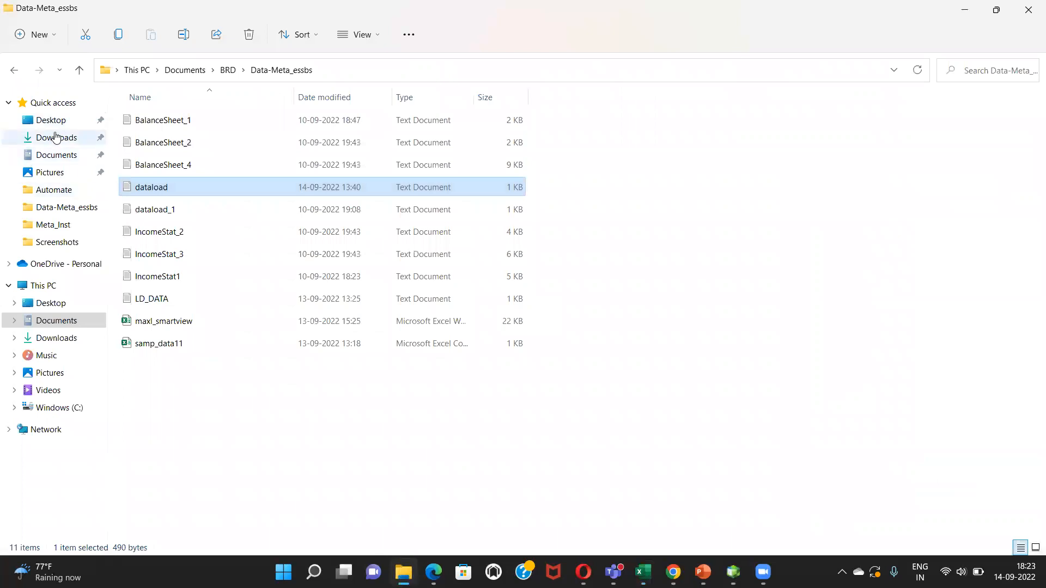
# Open dataload from Documents > BRD > Data-Meta_essbs in Notepad, then return to Book4
pyautogui.click(53, 158)
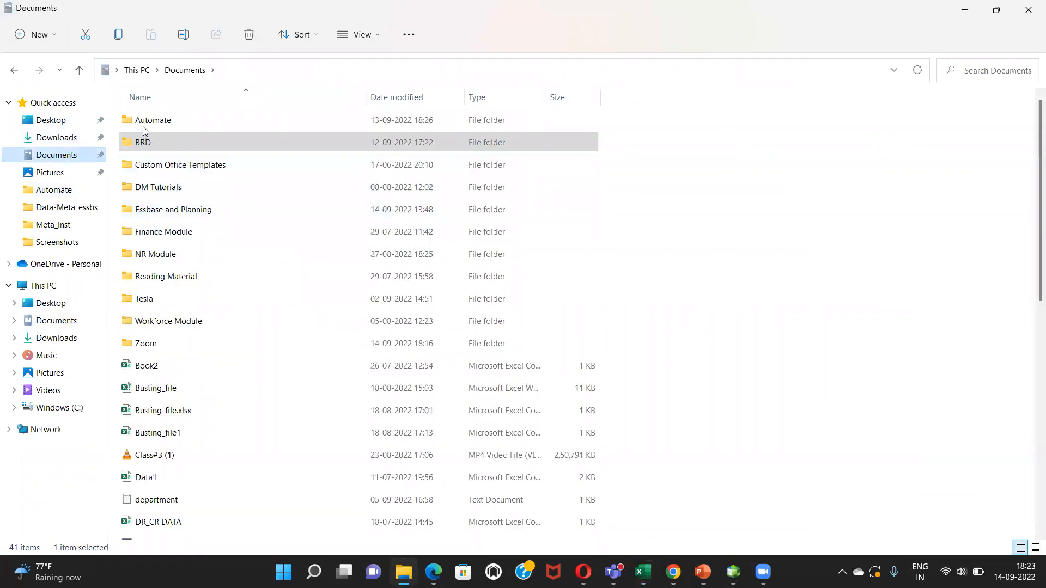
pyautogui.doubleClick(144, 146)
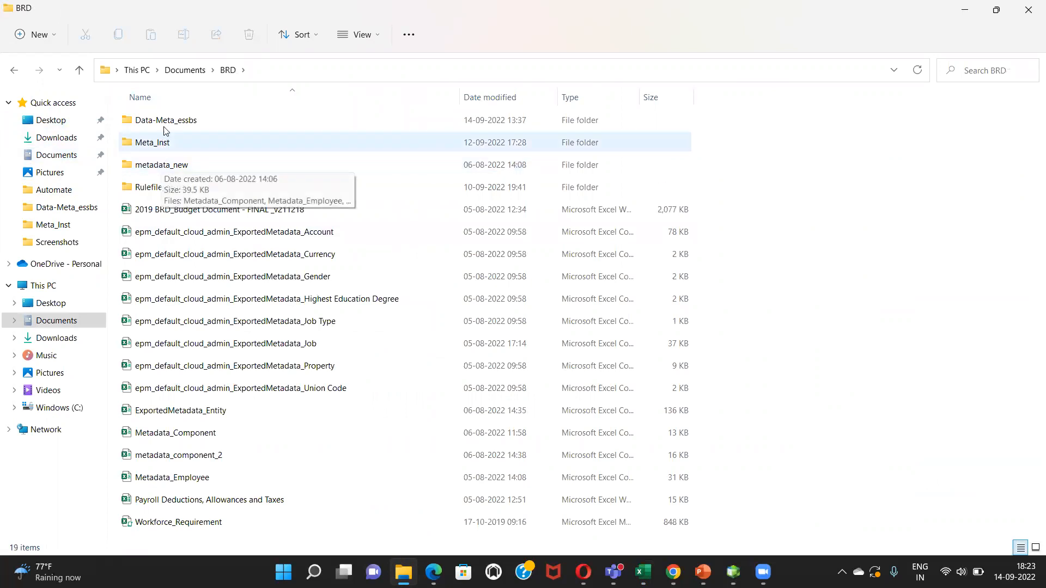
pyautogui.doubleClick(298, 125)
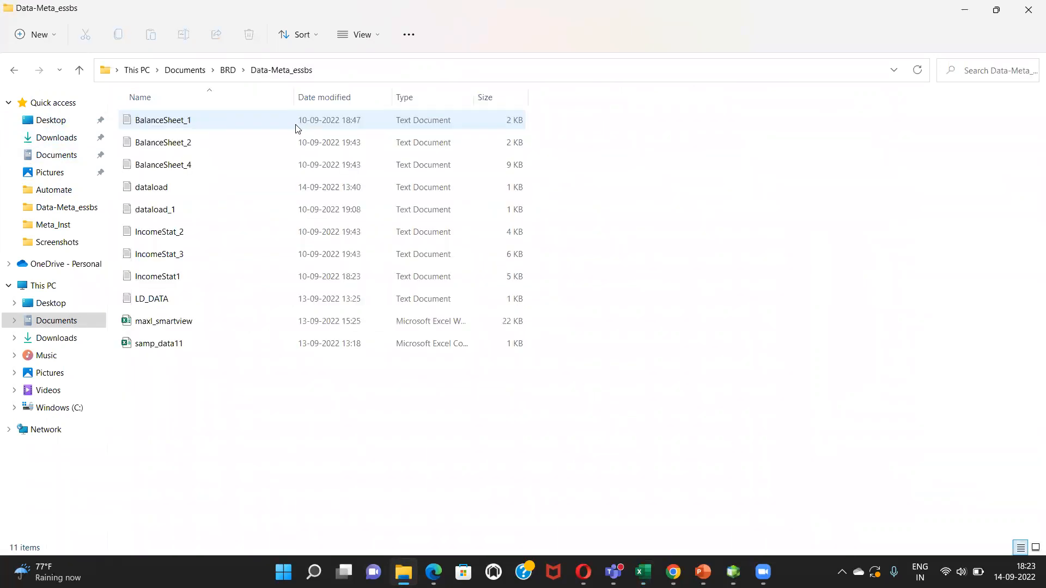
pyautogui.doubleClick(170, 187)
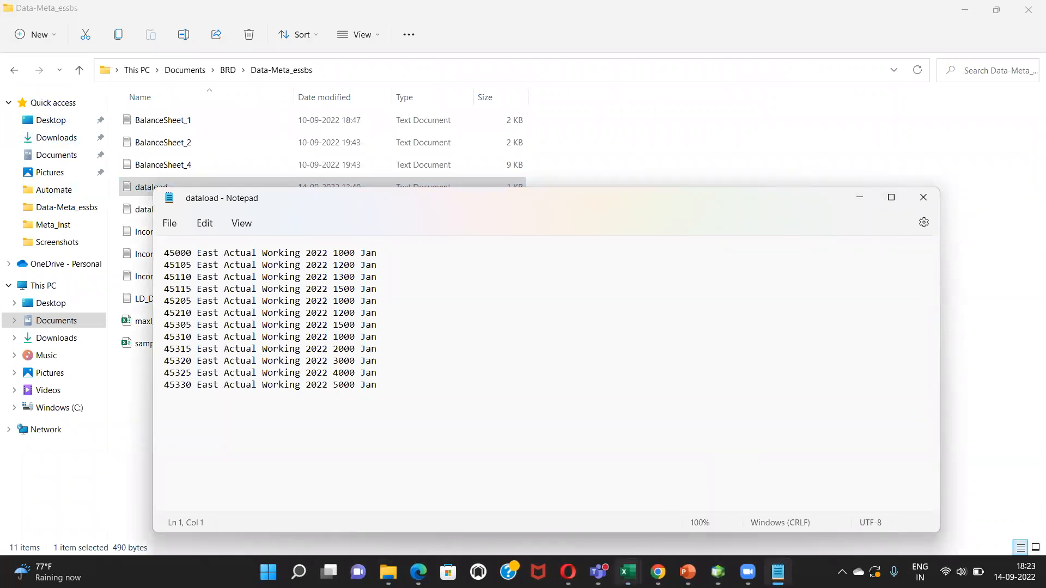
pyautogui.moveTo(628, 573)
pyautogui.click(702, 506)
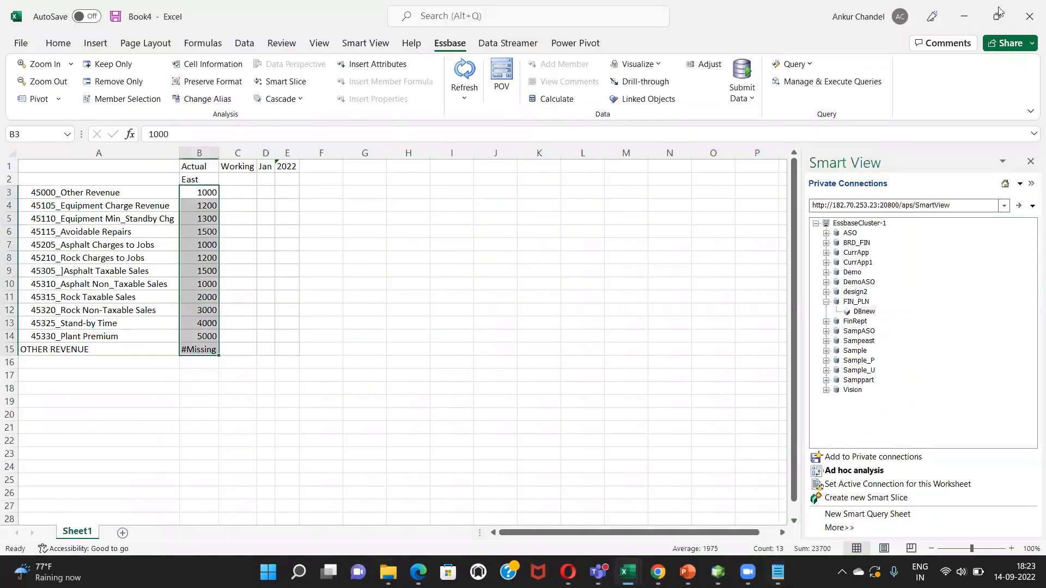
# Snap Excel left and dataload right, highlight 4000 for account 45325, then minimize Notepad
pyautogui.moveTo(1001, 19)
pyautogui.click(923, 46)
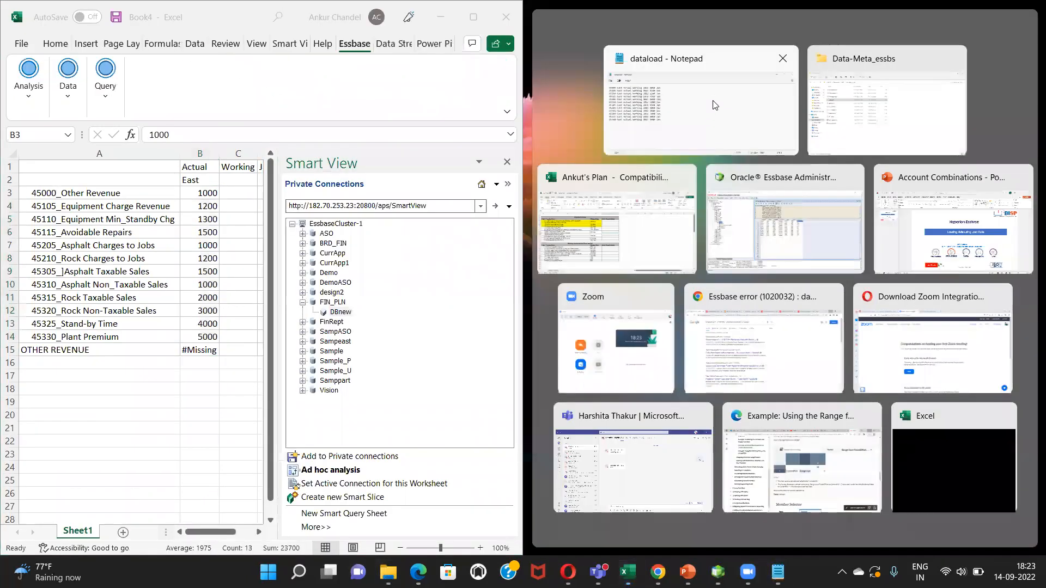
pyautogui.click(715, 105)
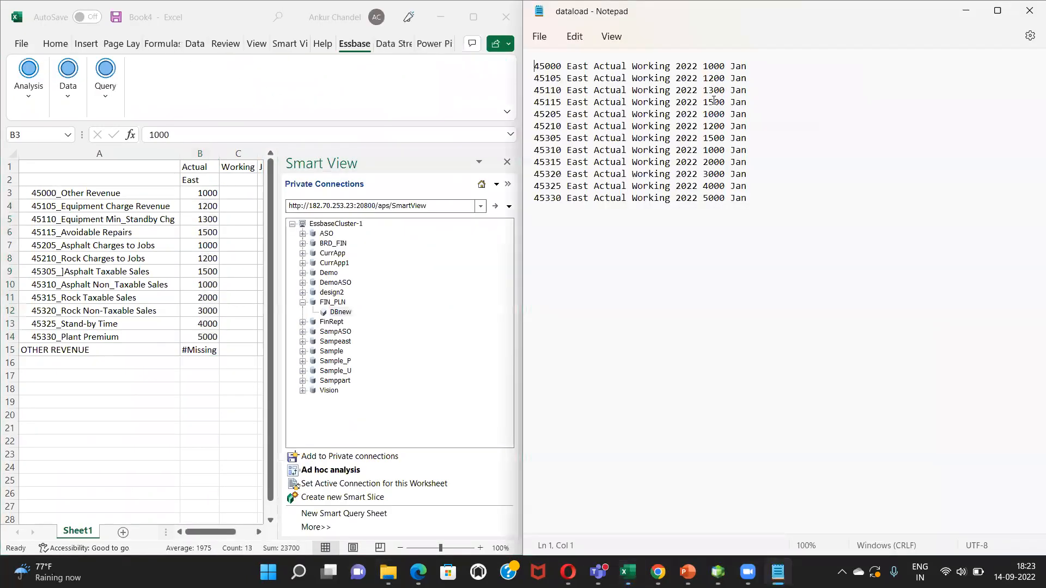
pyautogui.click(506, 180)
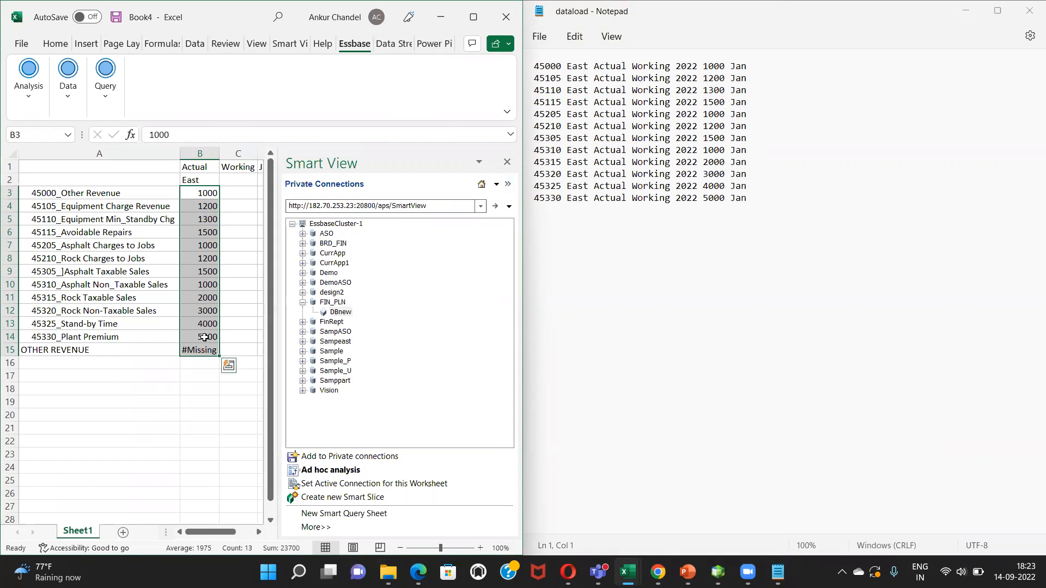
pyautogui.click(712, 189)
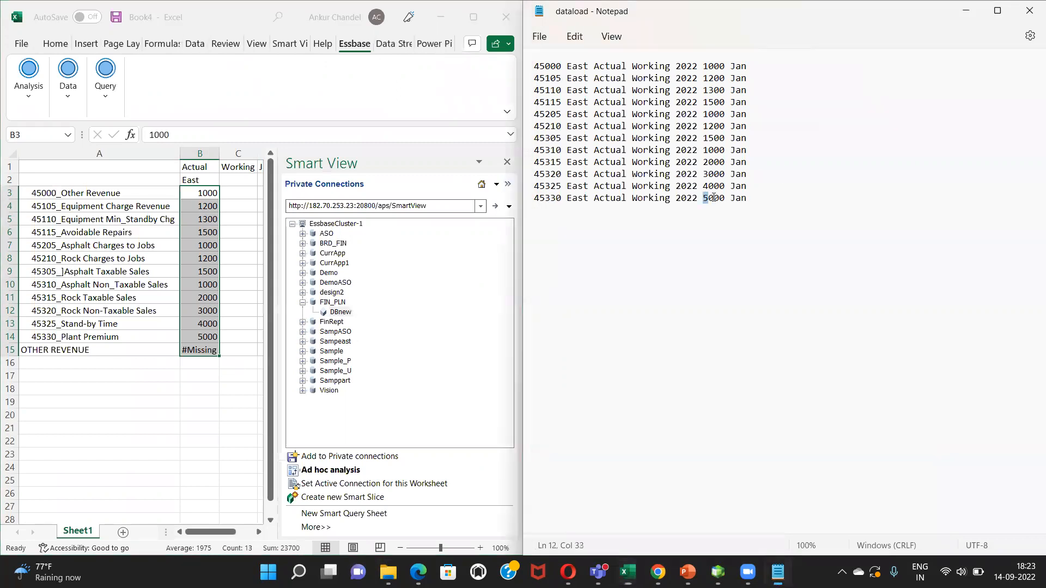
pyautogui.moveTo(702, 186); pyautogui.dragTo(726, 186)
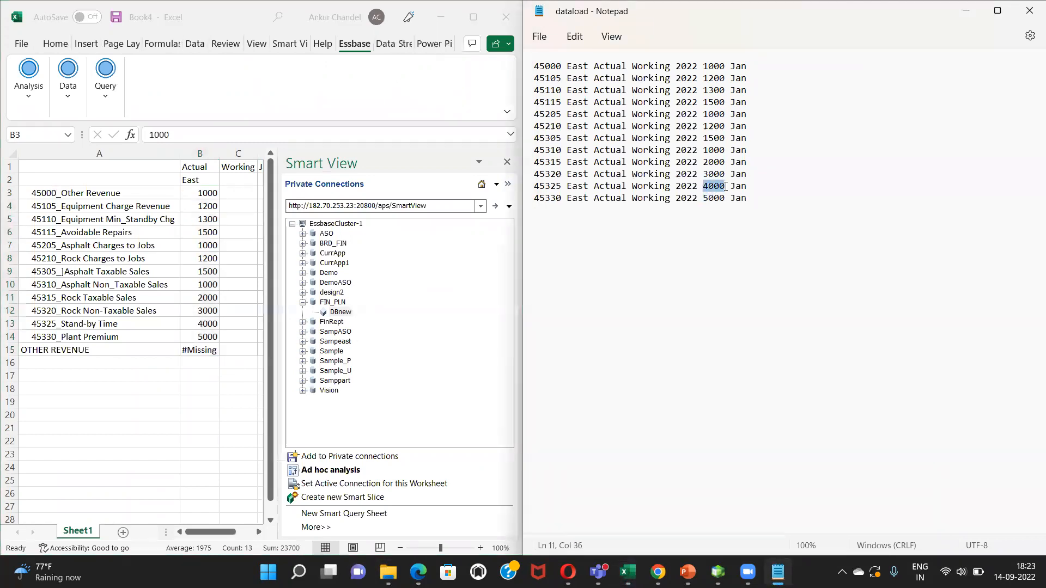
pyautogui.click(204, 430)
pyautogui.click(966, 11)
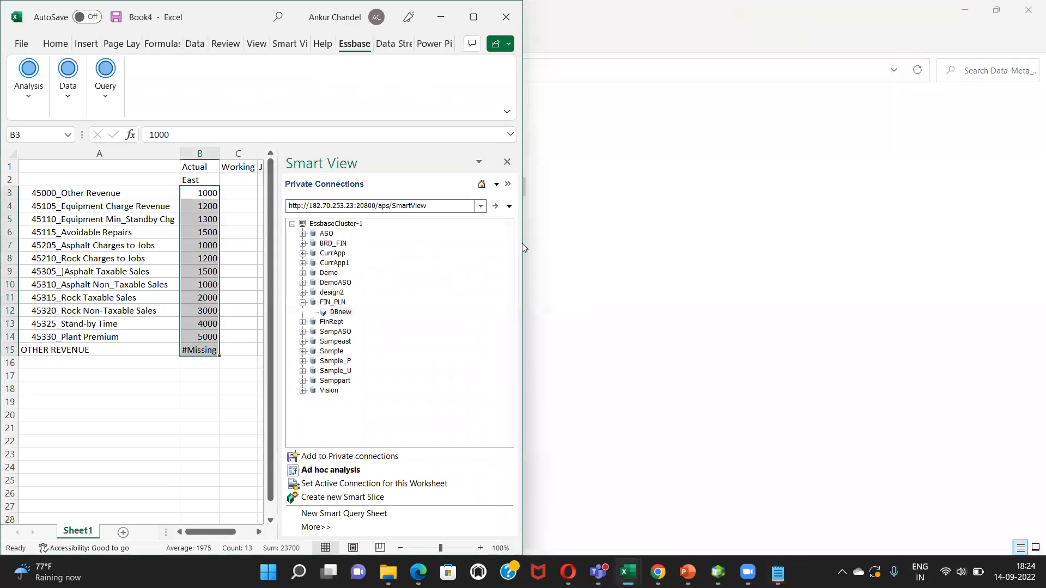
# Maximize Book4 to full screen with the OTHER REVENUE grid visible
pyautogui.click(474, 17)
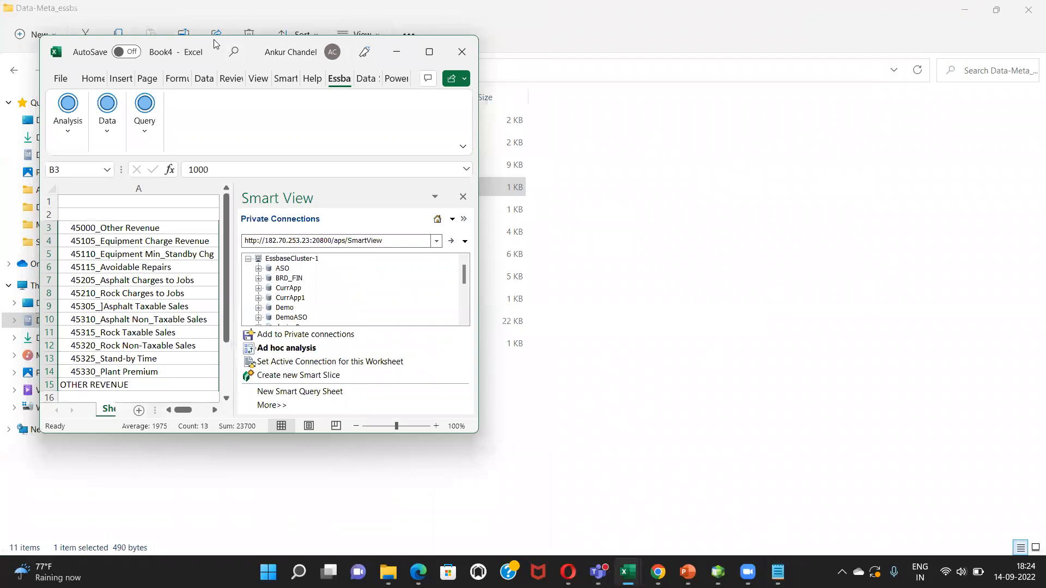
pyautogui.doubleClick(217, 43)
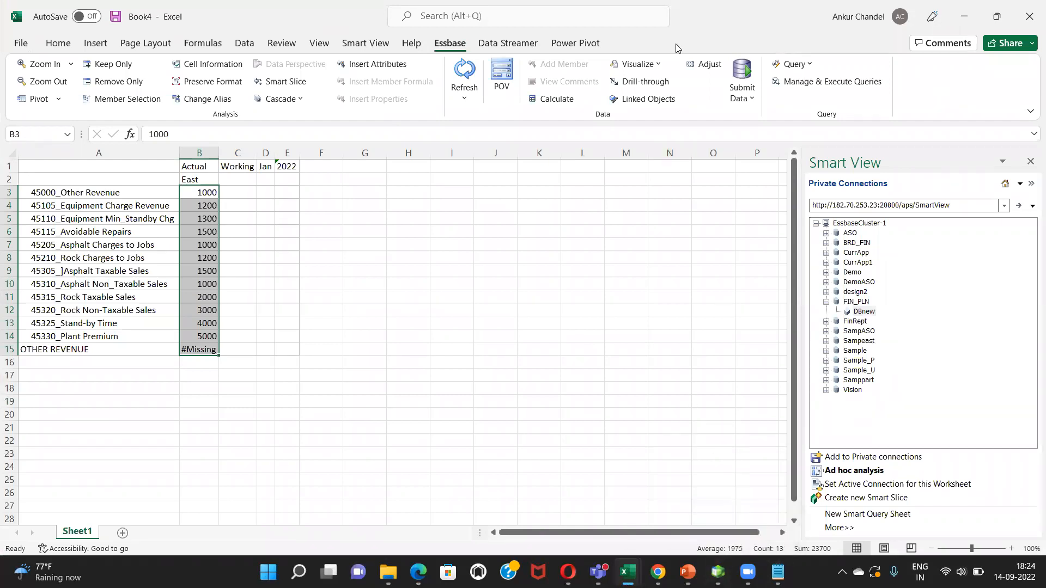
pyautogui.click(815, 173)
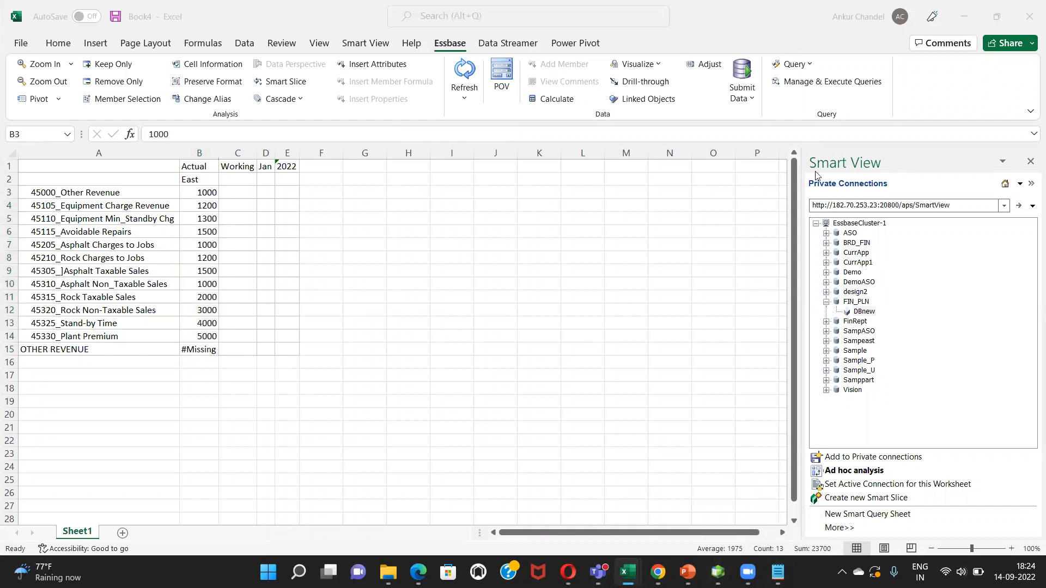